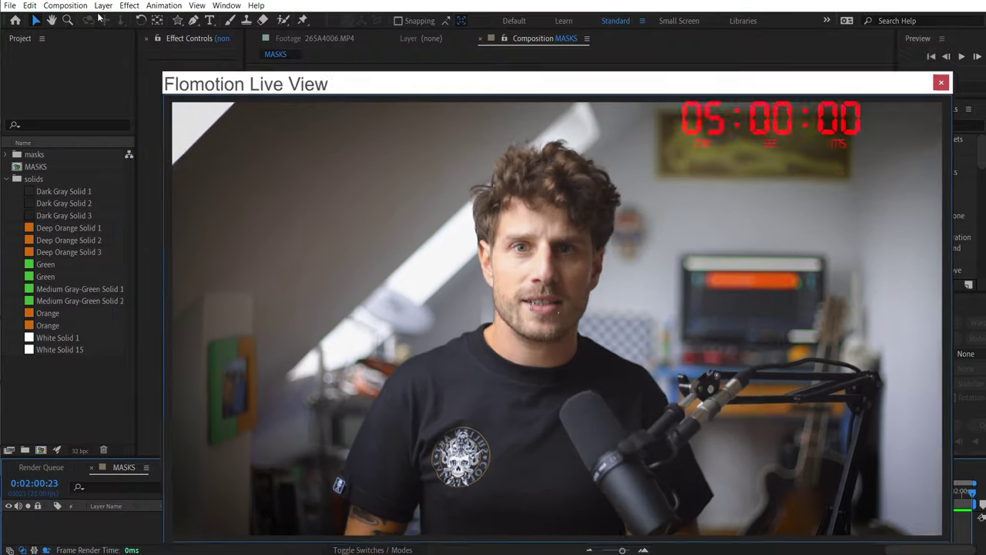
Step: Create a comp-size 1920 × 1080 px orange solid layer named ORANGE
{"action": "left_click", "coordinate": [104, 5]}
{"action": "mouse_move", "coordinate": [116, 18]}
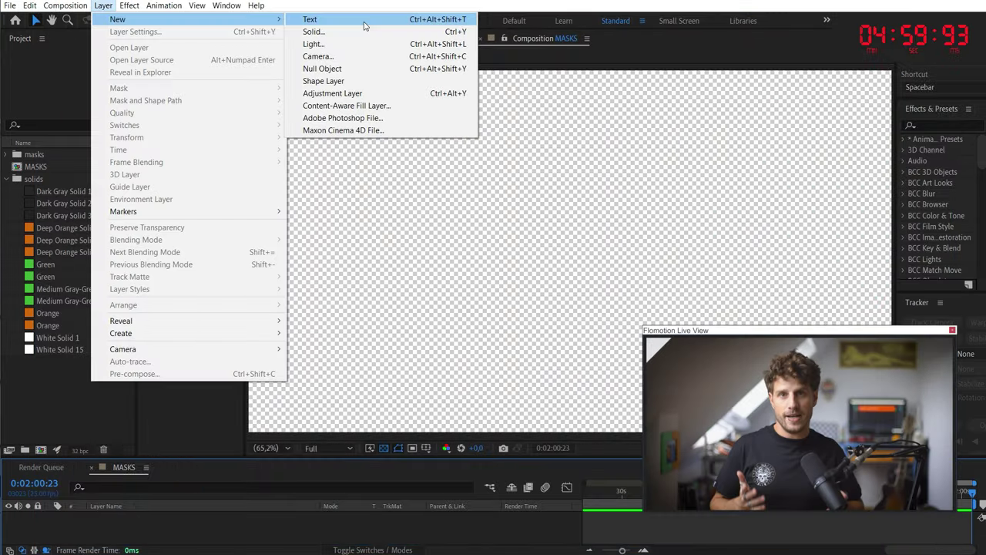
{"action": "left_click", "coordinate": [340, 31]}
{"action": "type", "text": "ORANGE"}
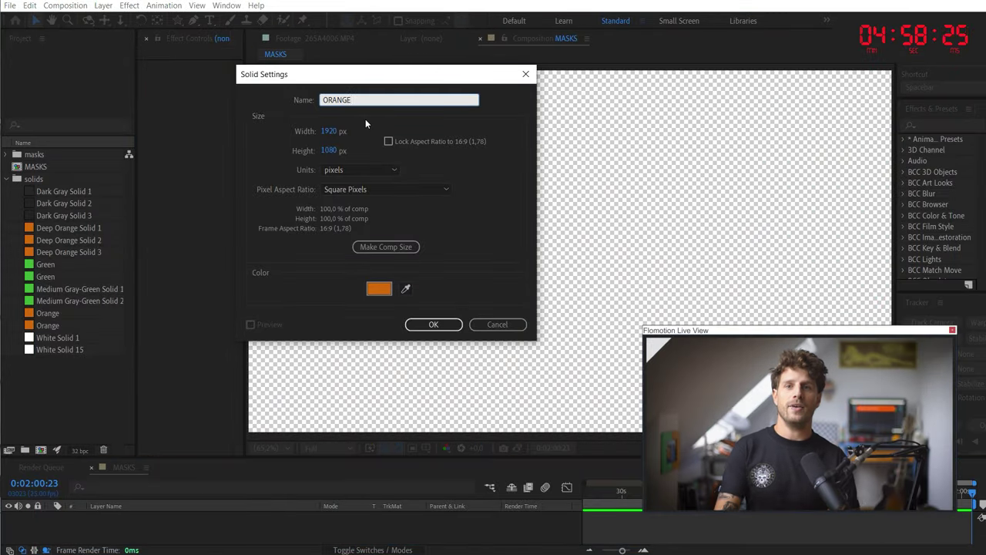
{"action": "key", "text": "Return"}
Step: Create a second 1920 × 1080 px solid named GREEN in green, above the ORANGE layer
{"action": "left_click", "coordinate": [103, 5]}
{"action": "mouse_move", "coordinate": [141, 22]}
{"action": "left_click", "coordinate": [314, 32]}
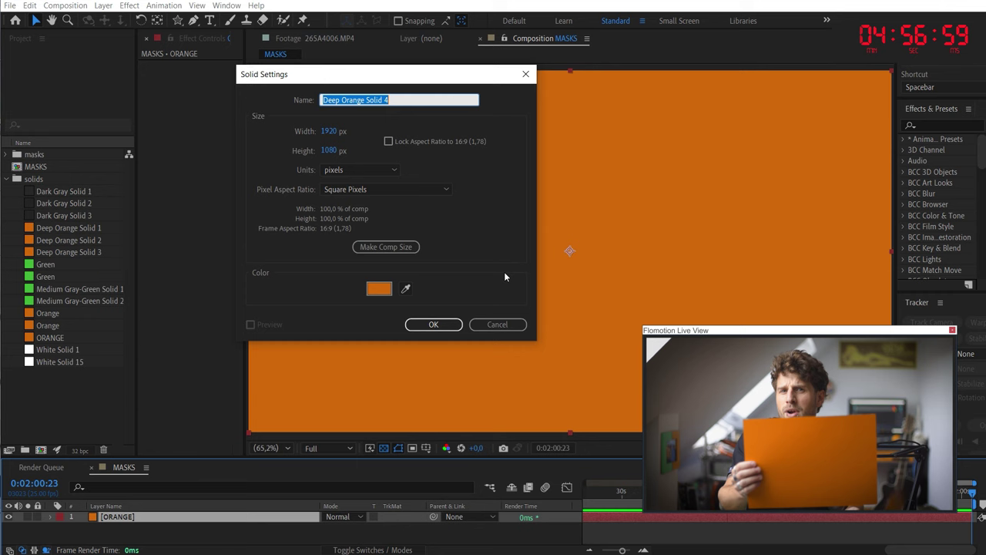
{"action": "left_click", "coordinate": [421, 99]}
{"action": "type", "text": "GREEN"}
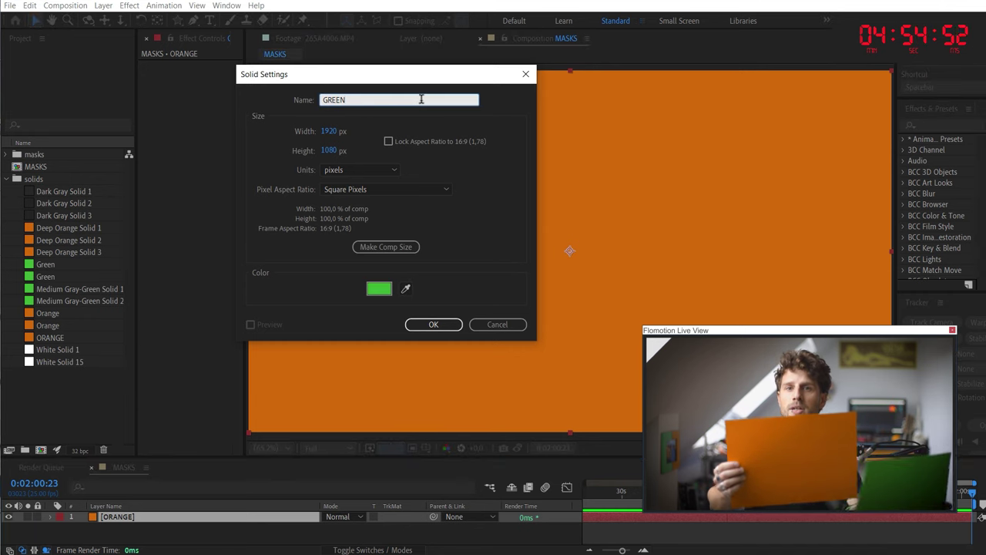
{"action": "left_click", "coordinate": [439, 327]}
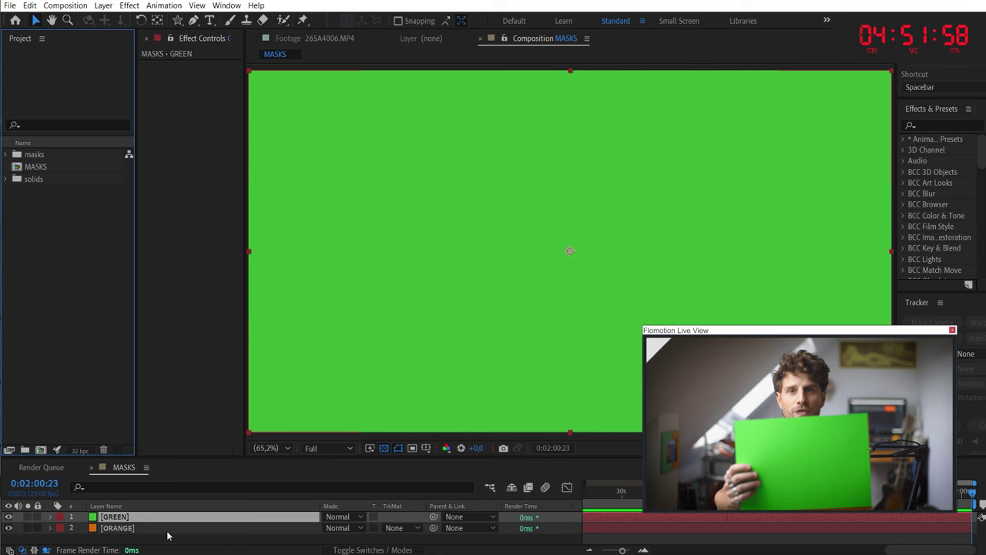
Step: Draw a closed free-form polygonal mask on the GREEN layer with the Pen tool
{"action": "left_click", "coordinate": [177, 20]}
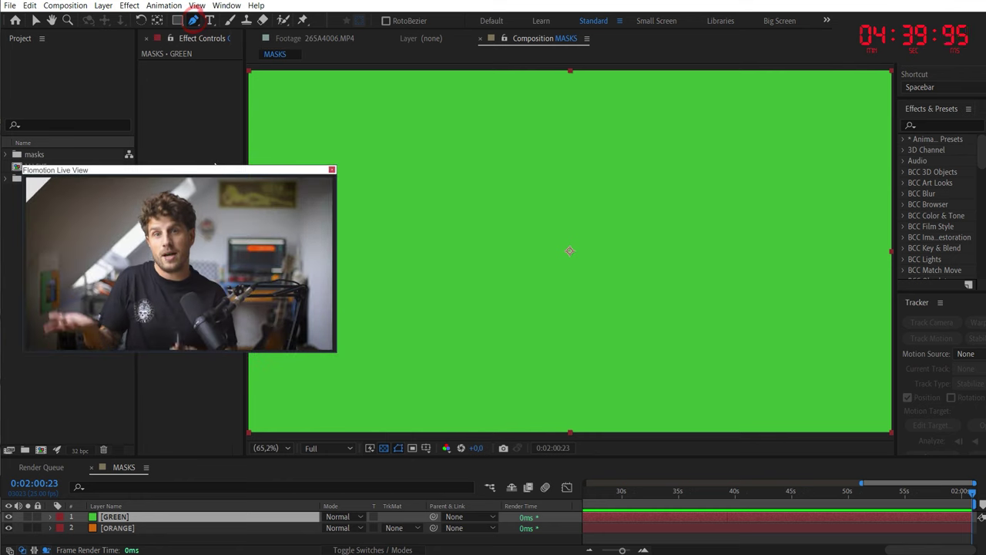
{"action": "left_click", "coordinate": [133, 517]}
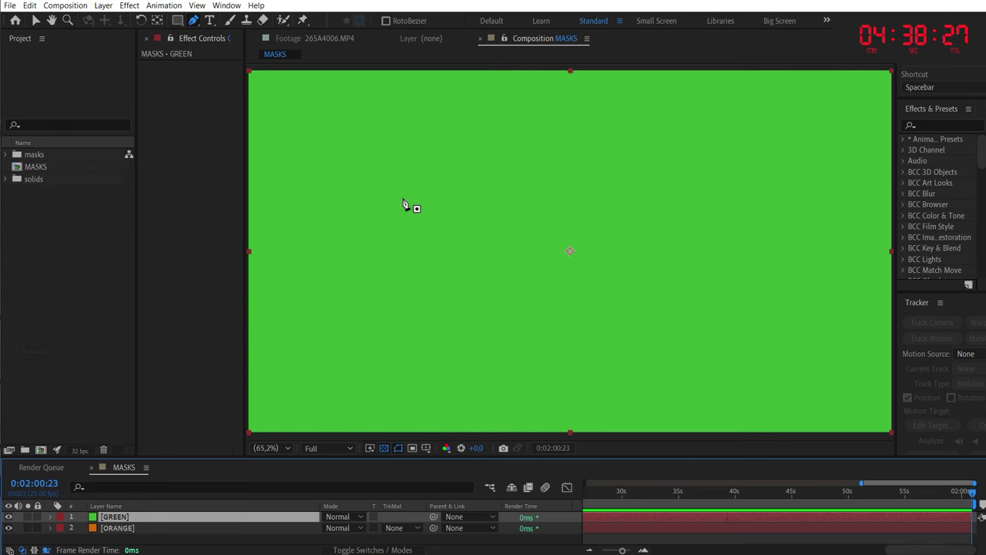
{"action": "left_click", "coordinate": [513, 129]}
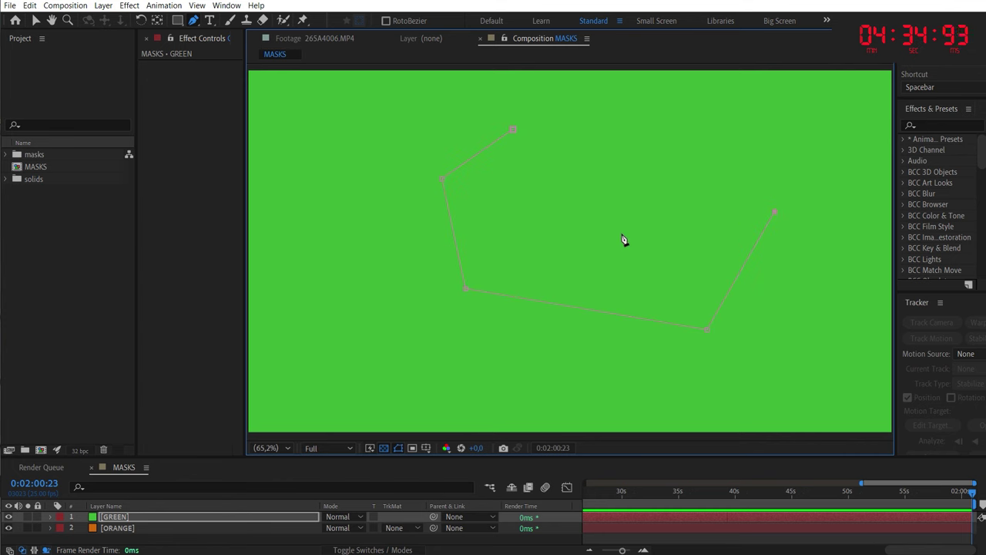
{"action": "left_click", "coordinate": [514, 130]}
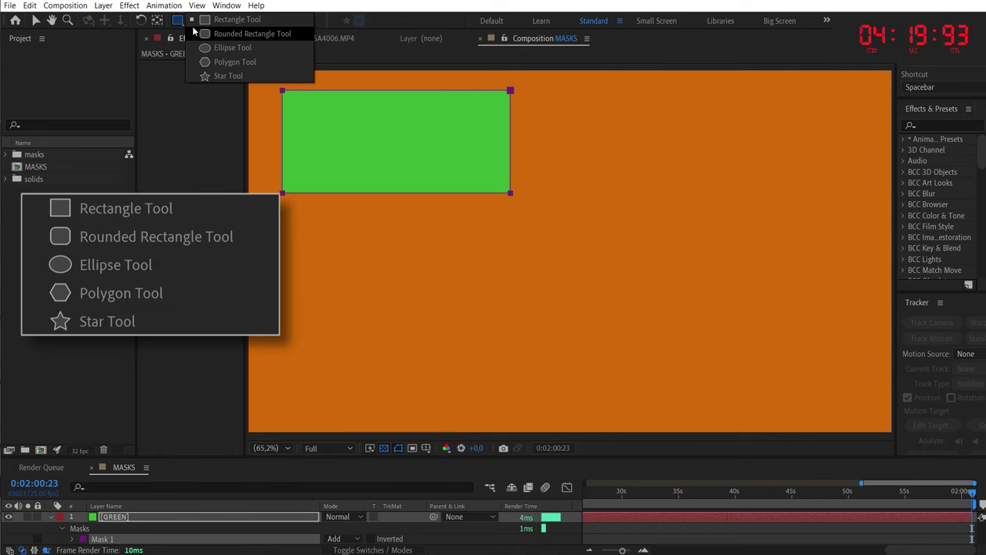
Step: Draw a rectangular mask in the upper-left area of the GREEN layer and a rounded rectangle mask in its upper-right area
{"action": "left_click_drag", "start_coordinate": [282, 90], "coordinate": [510, 193]}
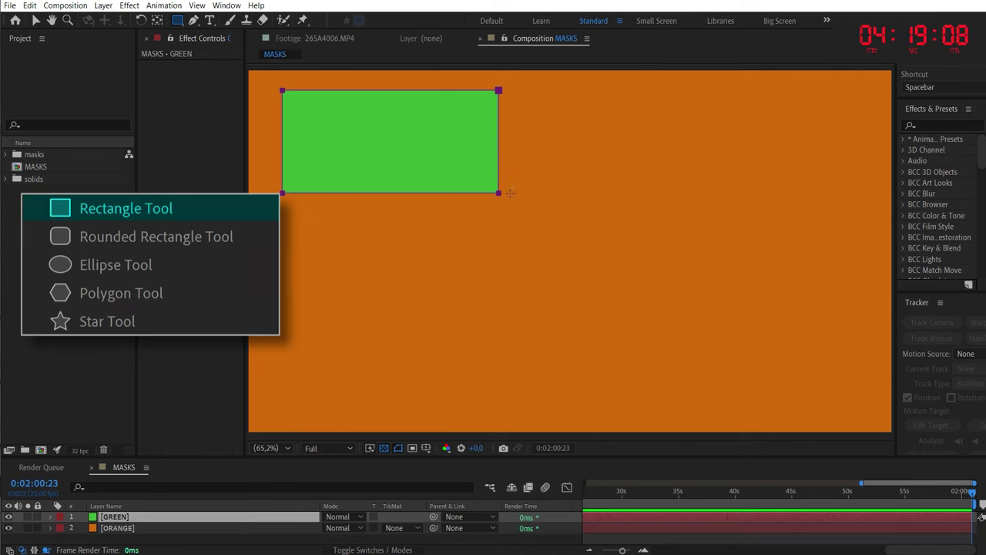
{"action": "left_click", "coordinate": [178, 20]}
{"action": "left_click", "coordinate": [213, 34]}
{"action": "mouse_move", "coordinate": [646, 103]}
{"action": "left_mouse_down"}
{"action": "mouse_move", "coordinate": [707, 178]}
{"action": "mouse_move", "coordinate": [859, 210]}
{"action": "left_mouse_up"}
Step: Add an ellipse mask in the lower-left area of the GREEN layer and a polygon mask in its lower middle
{"action": "left_click_drag", "start_coordinate": [177, 20], "coordinate": [231, 48]}
{"action": "left_click_drag", "start_coordinate": [273, 241], "coordinate": [424, 341]}
{"action": "left_click_drag", "start_coordinate": [178, 20], "coordinate": [232, 61]}
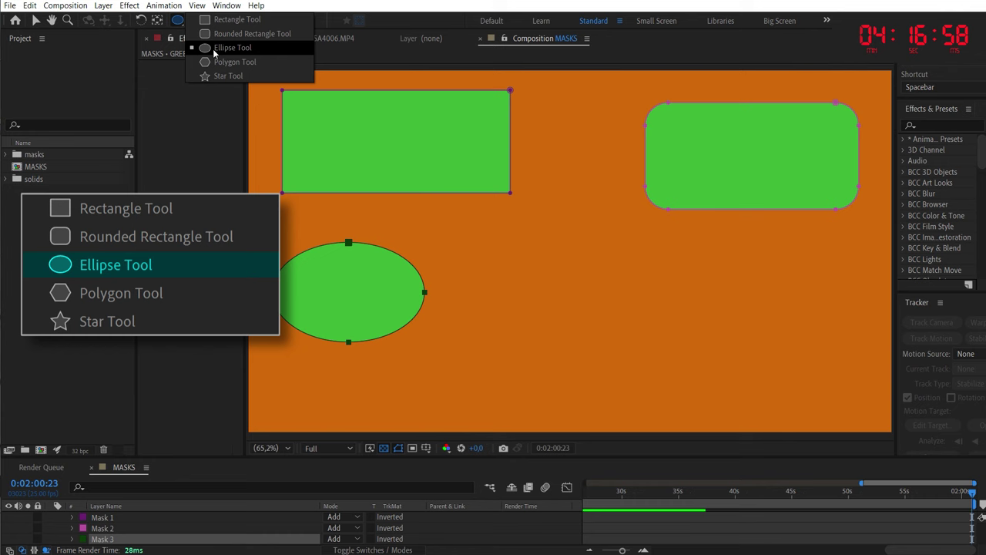
{"action": "mouse_move", "coordinate": [523, 341]}
{"action": "left_mouse_down"}
{"action": "mouse_move", "coordinate": [523, 371]}
{"action": "mouse_move", "coordinate": [617, 378]}
{"action": "left_mouse_up"}
Step: Add a star mask beside the polygon, and remove all masks from the GREEN layer
{"action": "left_click_drag", "start_coordinate": [177, 20], "coordinate": [231, 74]}
{"action": "left_click_drag", "start_coordinate": [698, 324], "coordinate": [774, 370]}
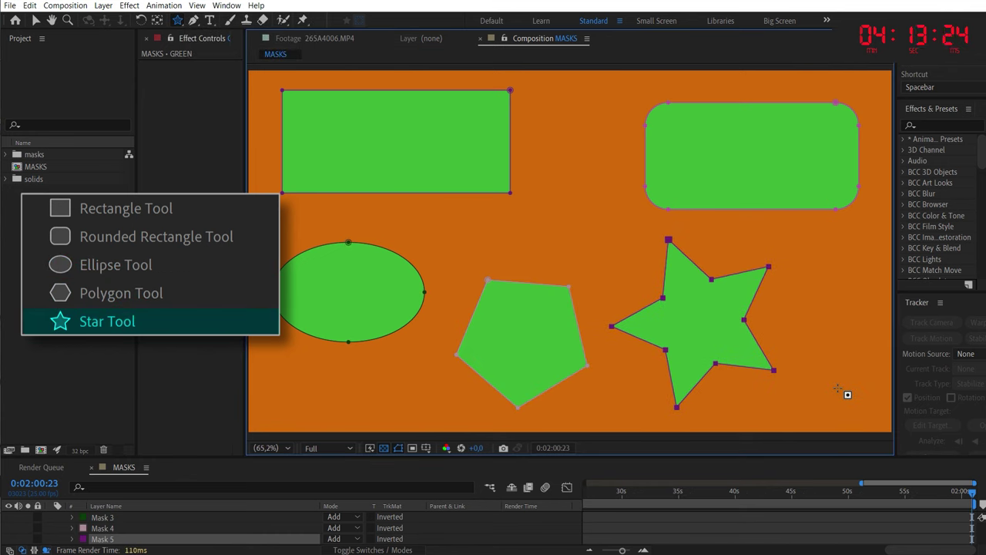
{"action": "scroll", "coordinate": [107, 531], "scroll_direction": "up", "scroll_amount": 1}
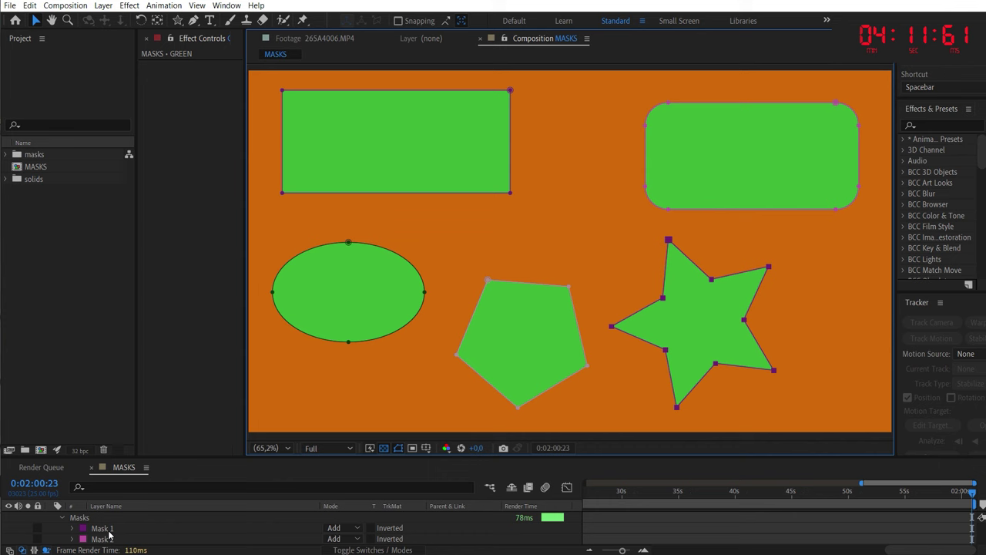
{"action": "left_click", "coordinate": [106, 530], "text": "shift"}
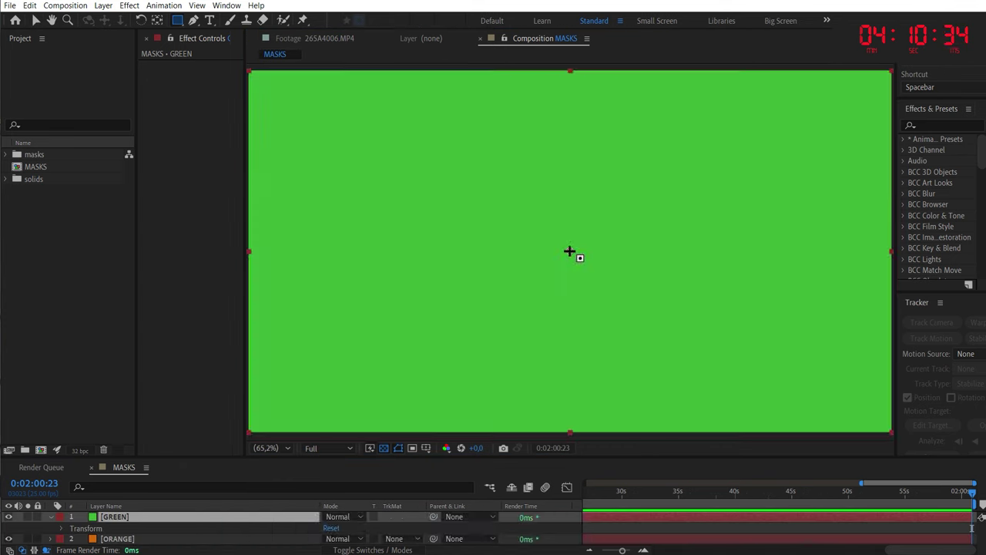
Step: Draw a rectangular mask outward from the GREEN layer's centre, and reshape it into a square moved to the layer's lower-right area
{"action": "left_click_drag", "start_coordinate": [570, 252], "coordinate": [452, 208]}
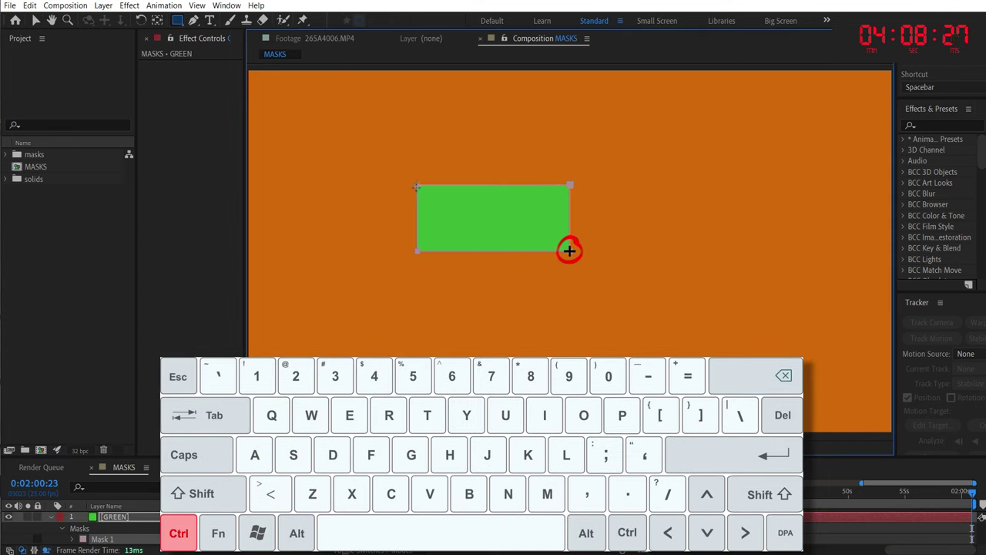
{"action": "left_click_drag", "start_coordinate": [569, 250], "coordinate": [570, 251]}
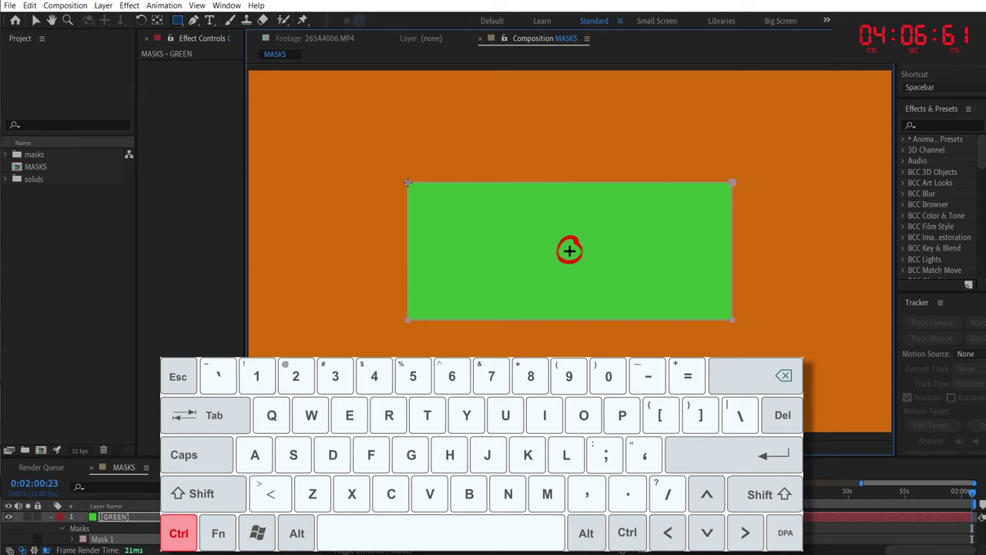
{"action": "mouse_move", "coordinate": [407, 183]}
{"action": "left_mouse_down"}
{"action": "mouse_move", "coordinate": [401, 202]}
{"action": "mouse_move", "coordinate": [344, 211]}
{"action": "mouse_move", "coordinate": [385, 194]}
{"action": "mouse_move", "coordinate": [481, 207]}
{"action": "mouse_move", "coordinate": [545, 246]}
{"action": "mouse_move", "coordinate": [505, 211]}
{"action": "mouse_move", "coordinate": [465, 232]}
{"action": "mouse_move", "coordinate": [465, 143]}
{"action": "mouse_move", "coordinate": [437, 231]}
{"action": "mouse_move", "coordinate": [402, 231]}
{"action": "mouse_move", "coordinate": [502, 255]}
{"action": "mouse_move", "coordinate": [449, 224]}
{"action": "mouse_move", "coordinate": [382, 208]}
{"action": "mouse_move", "coordinate": [362, 229]}
{"action": "mouse_move", "coordinate": [331, 229]}
{"action": "mouse_move", "coordinate": [617, 258]}
{"action": "mouse_move", "coordinate": [659, 277]}
{"action": "mouse_move", "coordinate": [651, 282]}
{"action": "left_mouse_up"}
{"action": "key", "text": "space"}
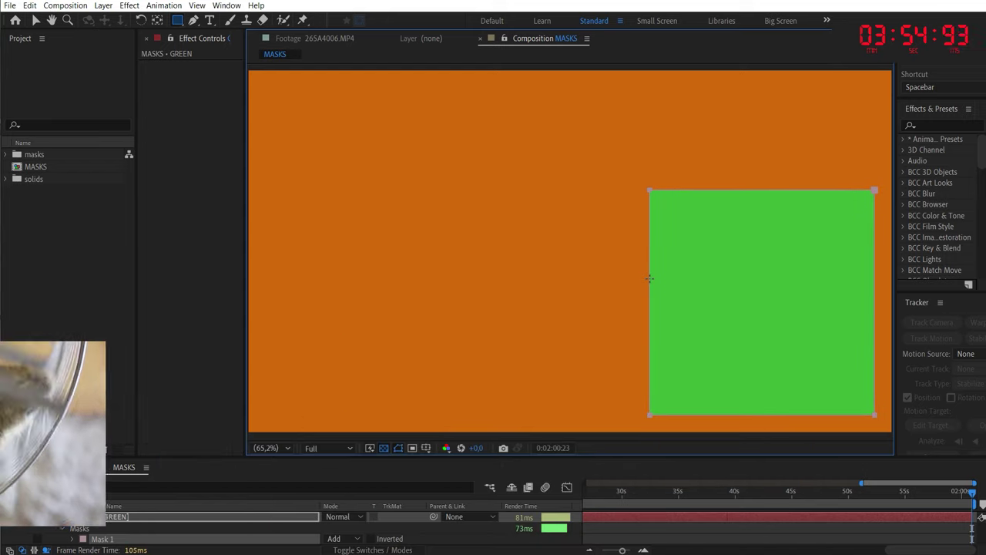
Step: Draw a rounded rectangle mask across the middle of the GREEN layer, increasing its corner roundness while drawing
{"action": "left_click_drag", "start_coordinate": [432, 182], "coordinate": [726, 313]}
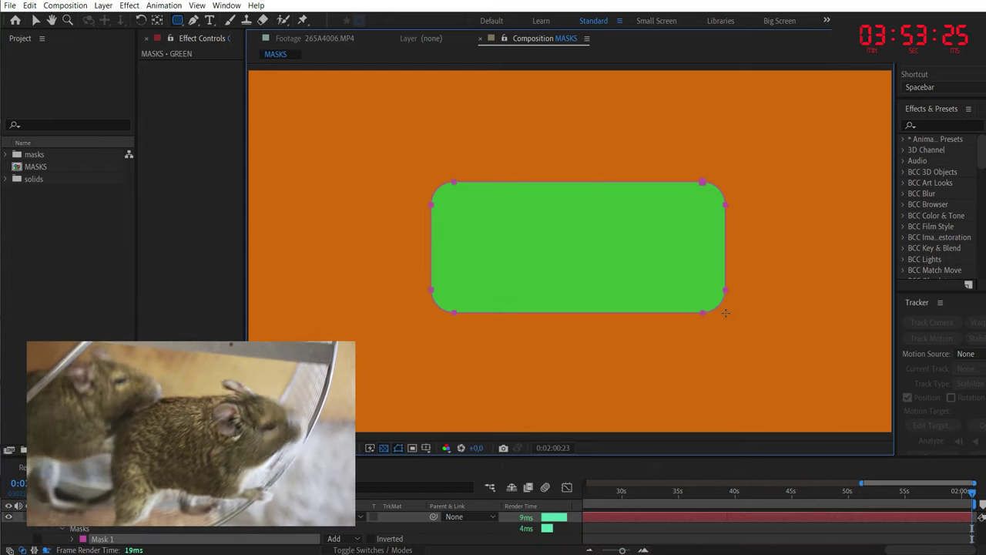
{"action": "key", "text": "Up"}
{"action": "key", "text": "Up"}
{"action": "key", "text": "Up"}
{"action": "key", "text": "Up"}
{"action": "key", "text": "Up"}
{"action": "key", "text": "Up"}
{"action": "key", "text": "Up"}
{"action": "key", "text": "Up"}
{"action": "key", "text": "Up"}
{"action": "key", "text": "Up"}
{"action": "key", "text": "Up"}
{"action": "key", "text": "Up"}
{"action": "key", "text": "Up"}
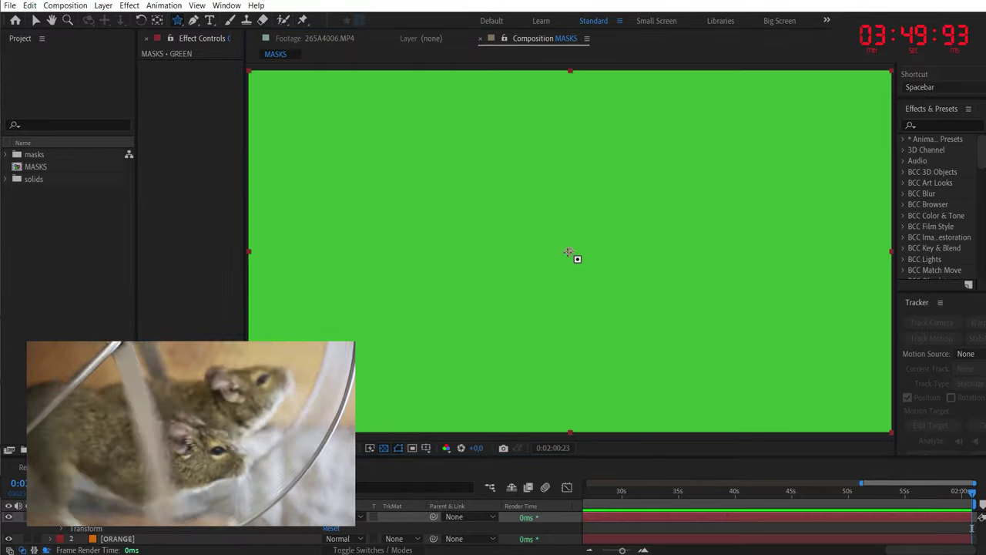
Step: Draw a star mask outward from the GREEN layer's centre, adjusting its number of points while drawing
{"action": "left_click_drag", "start_coordinate": [570, 251], "coordinate": [490, 179]}
{"action": "key", "text": "Down"}
{"action": "key", "text": "Up"}
{"action": "key", "text": "Up"}
{"action": "key", "text": "Up"}
{"action": "key", "text": "Up"}
{"action": "key", "text": "Up"}
{"action": "key", "text": "Up"}
{"action": "key", "text": "Up"}
{"action": "key", "text": "Up"}
Step: Add an ellipse mask spanning the whole GREEN layer, and enlarge the timeline area with the layer's properties collapsed
{"action": "double_click", "coordinate": [177, 20]}
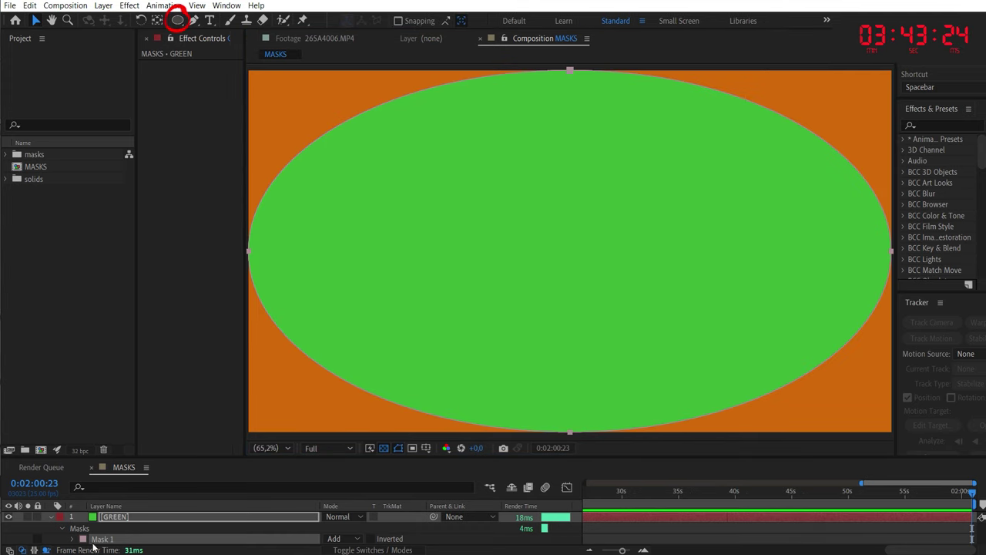
{"action": "left_click_drag", "start_coordinate": [173, 458], "coordinate": [173, 413]}
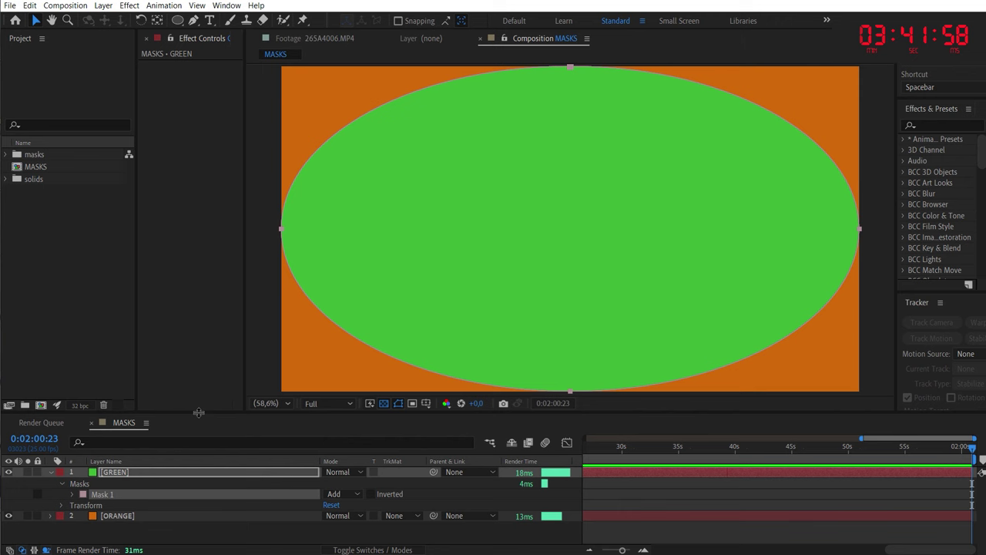
{"action": "left_click", "coordinate": [62, 483]}
{"action": "left_click", "coordinate": [50, 472]}
{"action": "left_click", "coordinate": [165, 513]}
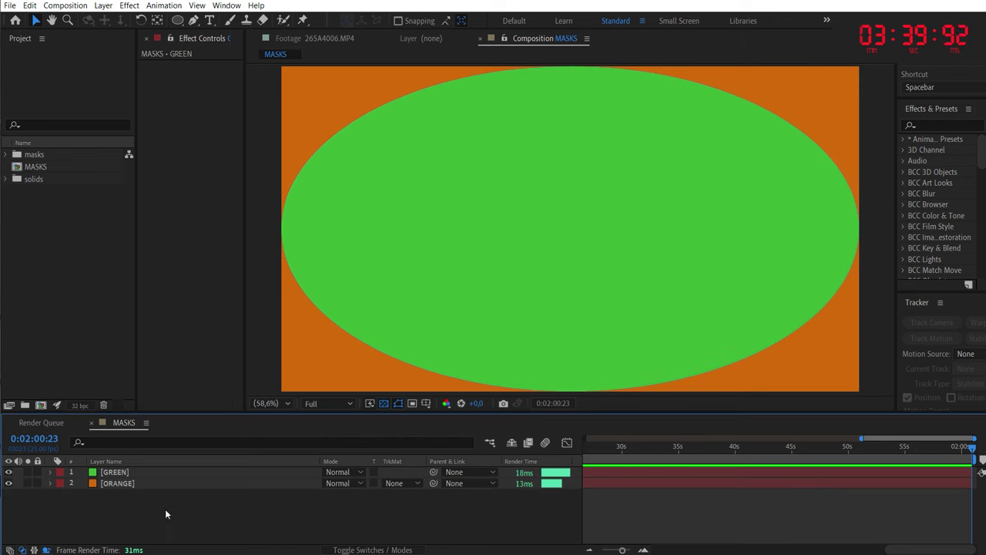
{"action": "left_click", "coordinate": [121, 477]}
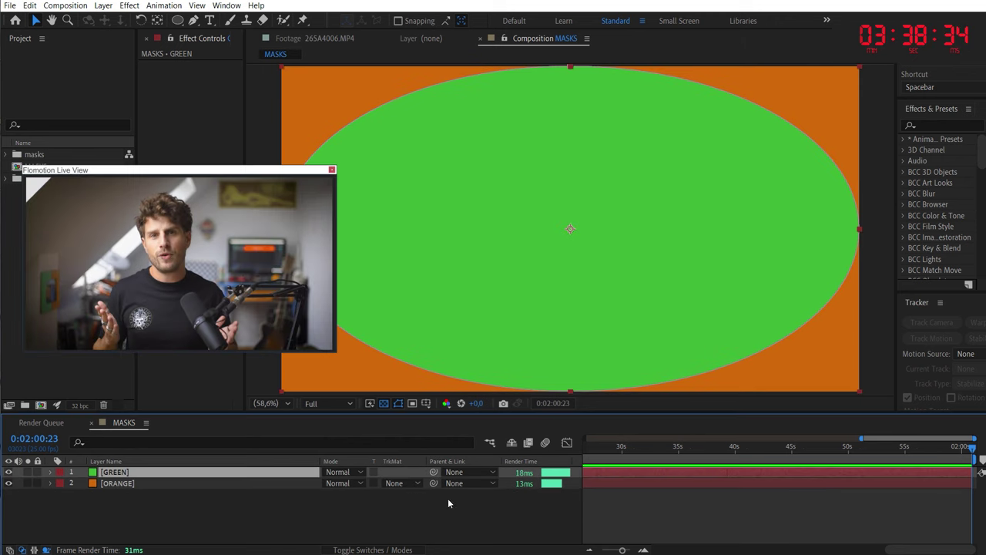
Step: Draw an ellipse with no layer selected so it becomes a shape layer, and delete that shape layer
{"action": "mouse_move", "coordinate": [426, 155]}
{"action": "left_mouse_down"}
{"action": "mouse_move", "coordinate": [601, 298]}
{"action": "mouse_move", "coordinate": [726, 324]}
{"action": "mouse_move", "coordinate": [756, 345]}
{"action": "left_mouse_up"}
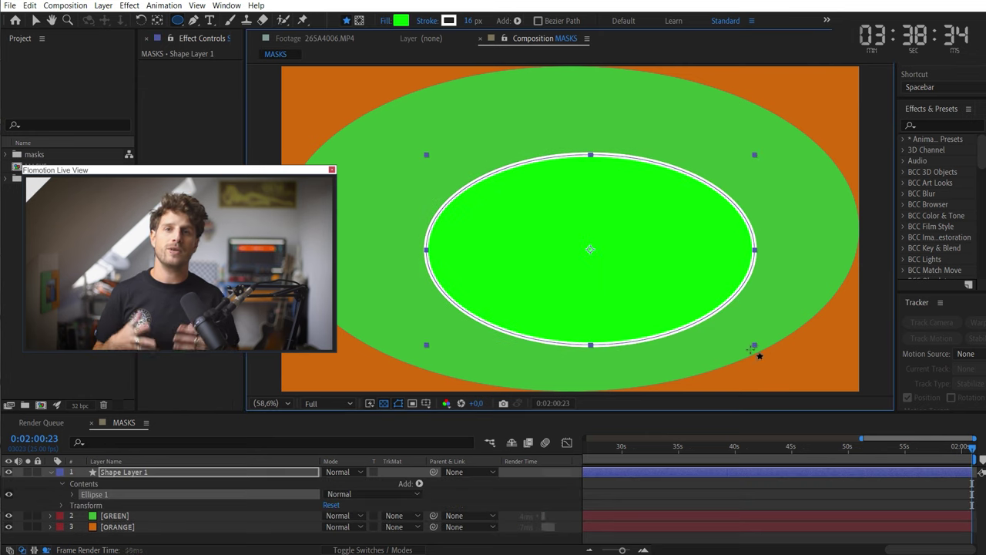
{"action": "left_click", "coordinate": [125, 471]}
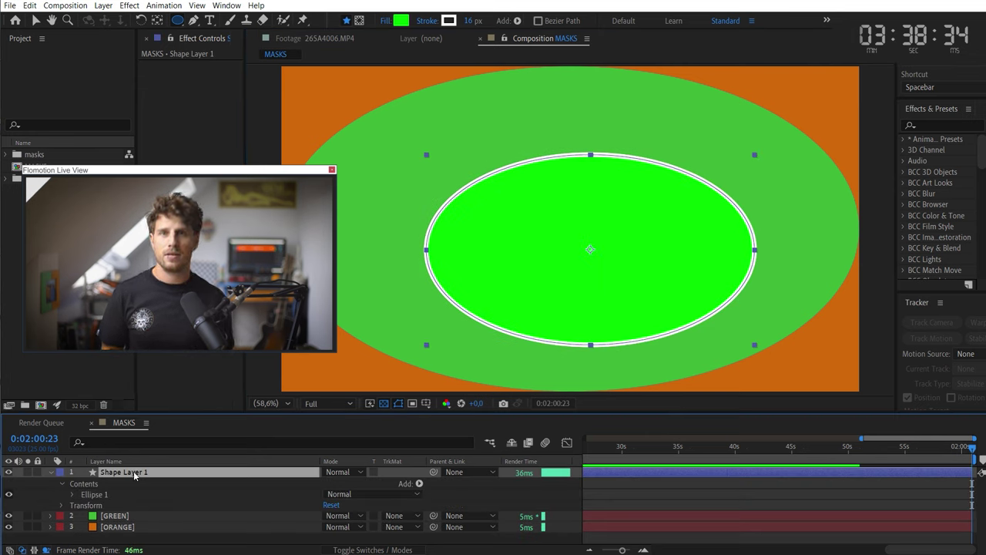
{"action": "key", "text": "Delete"}
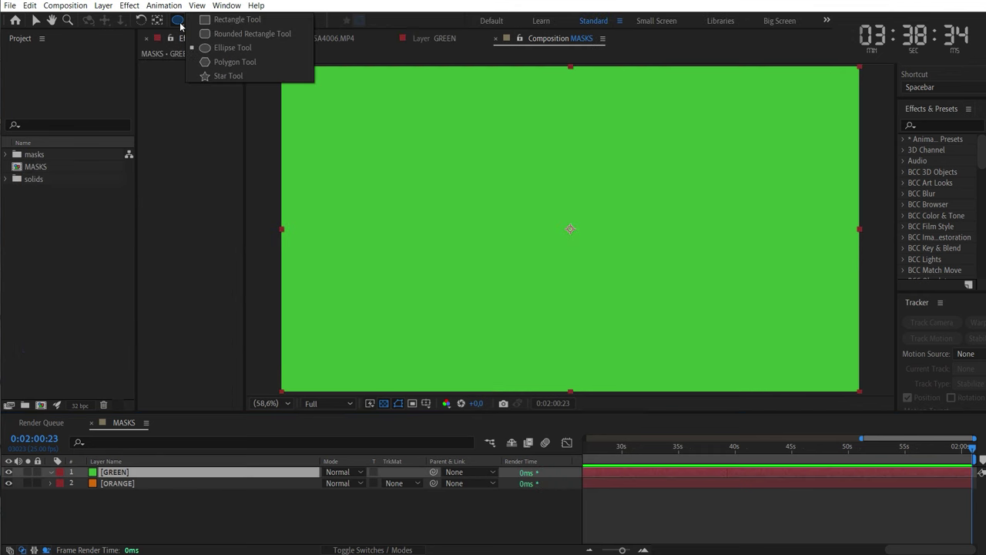
Step: Draw a rectangular mask right of centre on the GREEN layer and name it "first mask"
{"action": "left_click", "coordinate": [224, 23]}
{"action": "left_click_drag", "start_coordinate": [518, 165], "coordinate": [696, 316]}
{"action": "left_click_drag", "start_coordinate": [754, 331], "coordinate": [789, 328]}
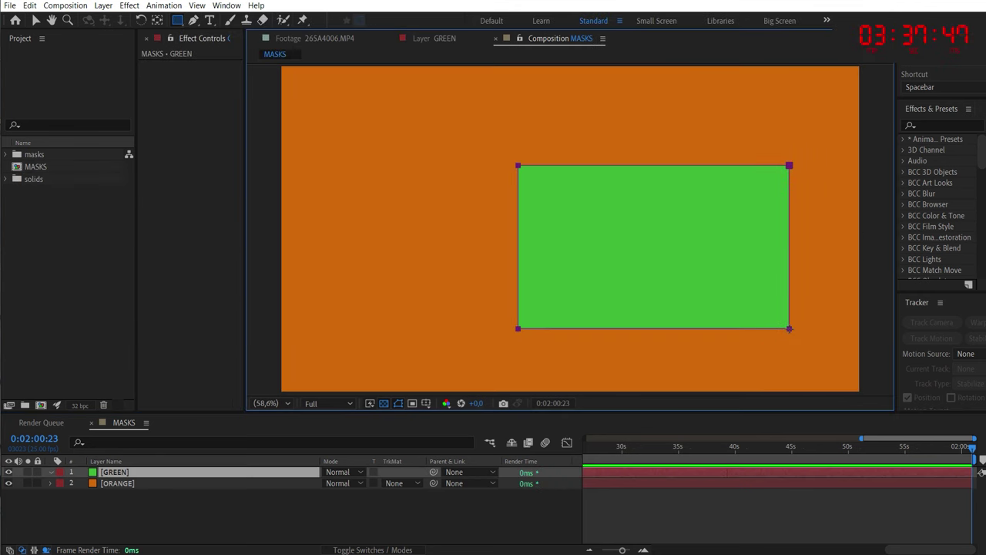
{"action": "key", "text": "m"}
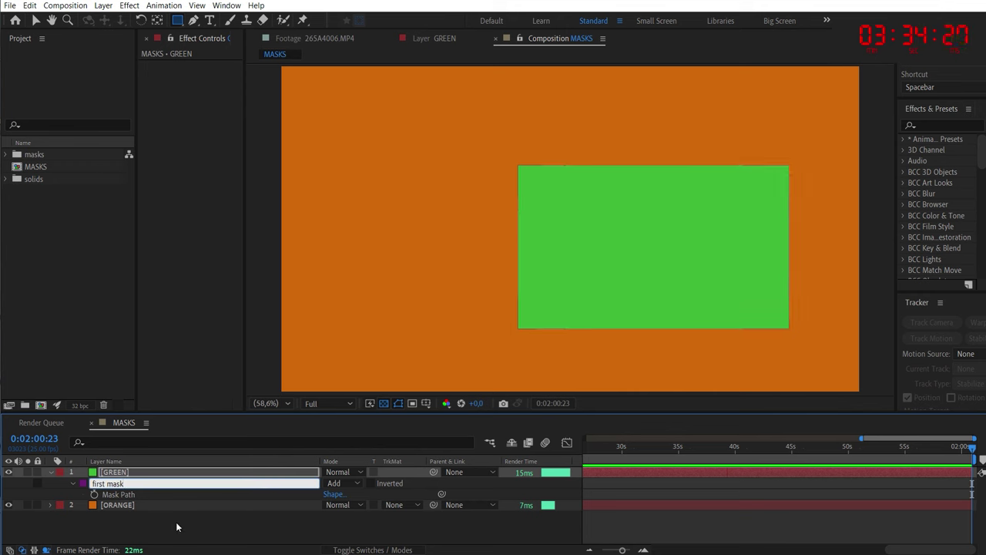
Step: Invert "first mask" and draw a second rectangular mask overlapping its upper-left corner, set to Subtract mode
{"action": "left_click", "coordinate": [372, 483]}
{"action": "left_click_drag", "start_coordinate": [442, 117], "coordinate": [607, 218]}
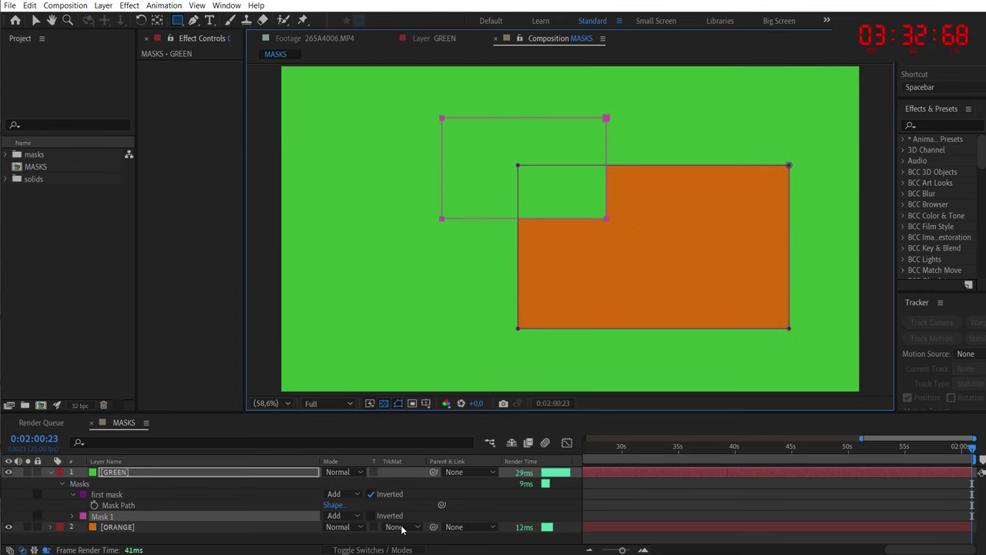
{"action": "left_click", "coordinate": [354, 516]}
{"action": "left_click", "coordinate": [367, 552]}
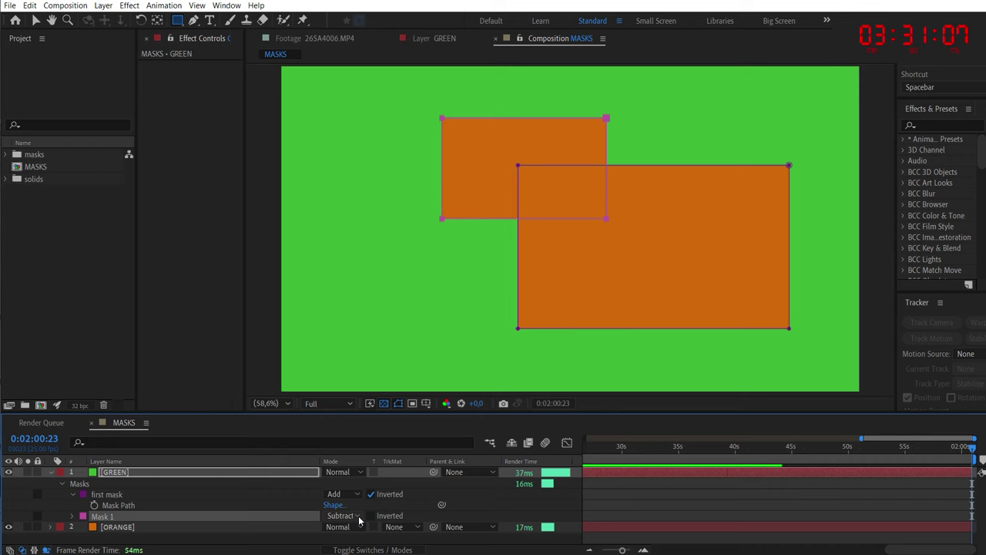
Step: Turn off the inversion of "first mask" and try the second mask in Intersect and Difference modes
{"action": "left_click", "coordinate": [360, 554]}
{"action": "left_click", "coordinate": [371, 494]}
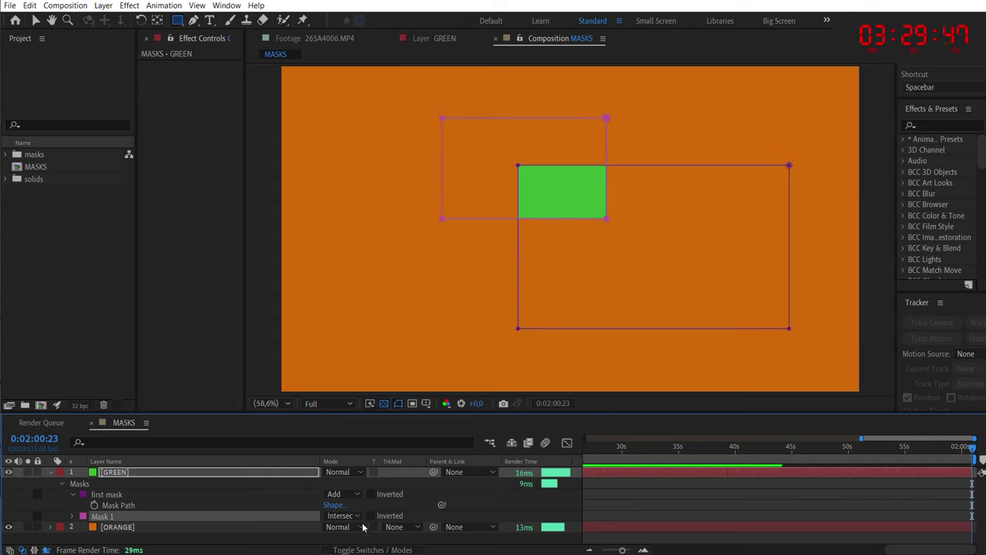
{"action": "key", "text": "Down"}
{"action": "key", "text": "Down"}
{"action": "key", "text": "Down"}
{"action": "key", "text": "Return"}
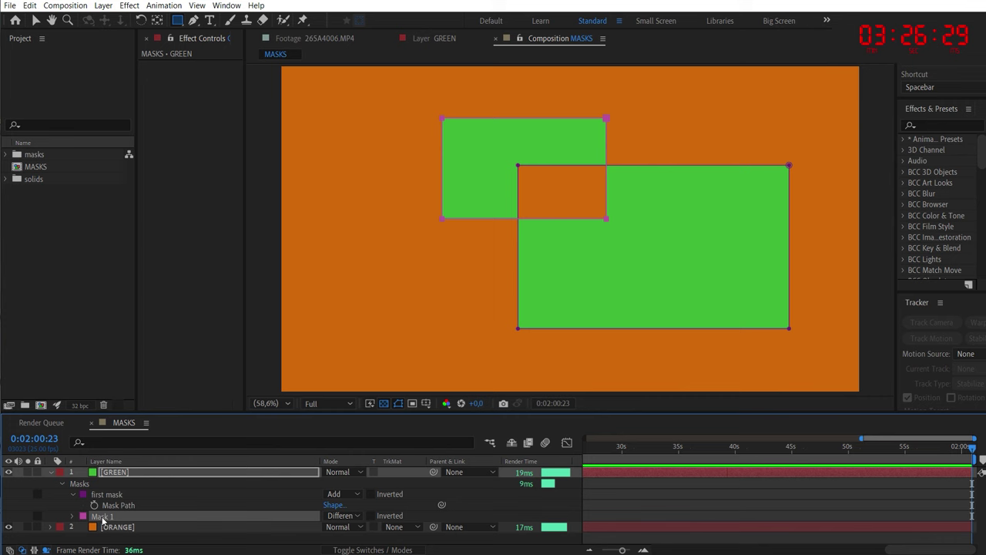
Step: Delete the second mask, and set the feather of "first mask" to 96 pixels and its expansion to 20 pixels
{"action": "key", "text": "Delete"}
{"action": "key", "text": "m"}
{"action": "key", "text": "m"}
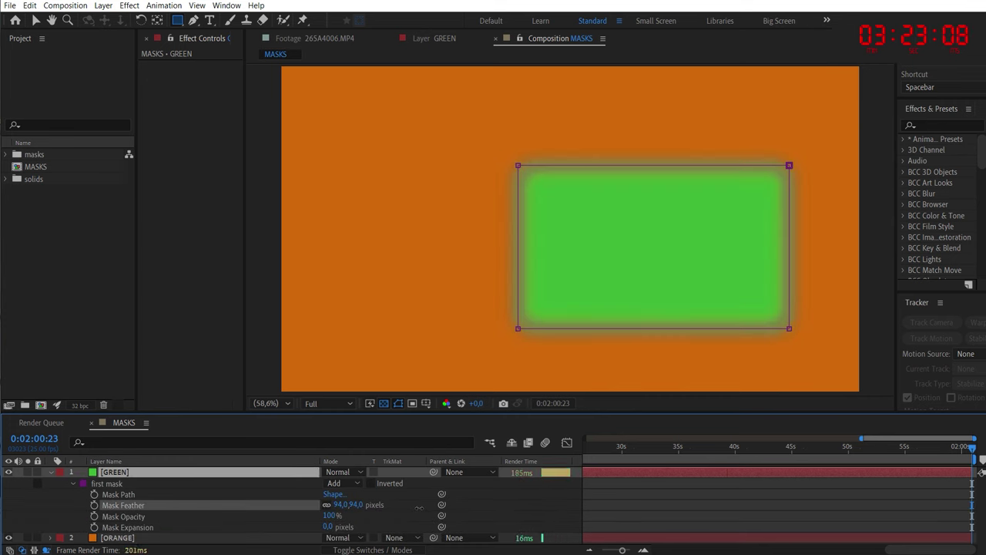
{"action": "left_click_drag", "start_coordinate": [419, 508], "coordinate": [422, 508]}
{"action": "left_click_drag", "start_coordinate": [333, 515], "coordinate": [349, 532]}
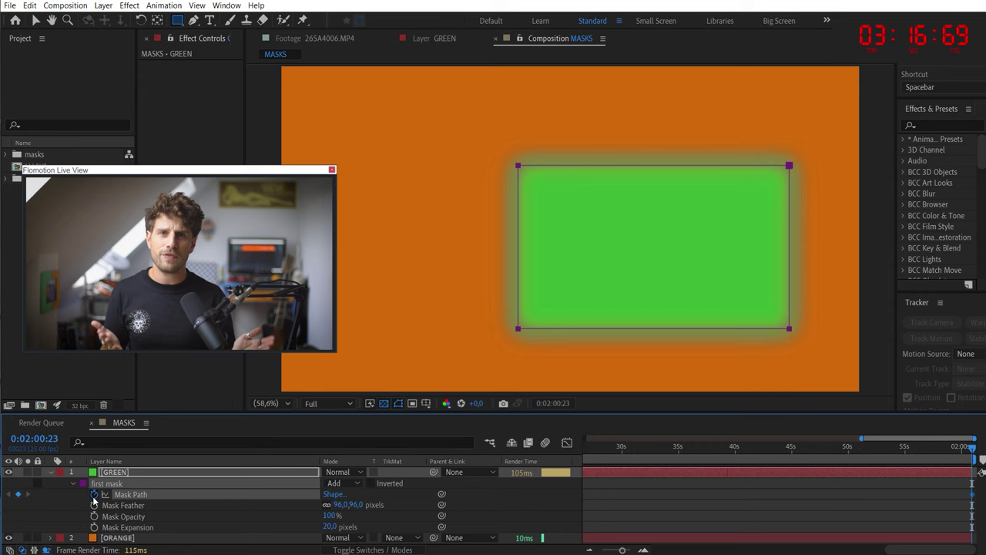
Step: Enable keyframing for the Mask Opacity of "first mask"
{"action": "left_click", "coordinate": [95, 516]}
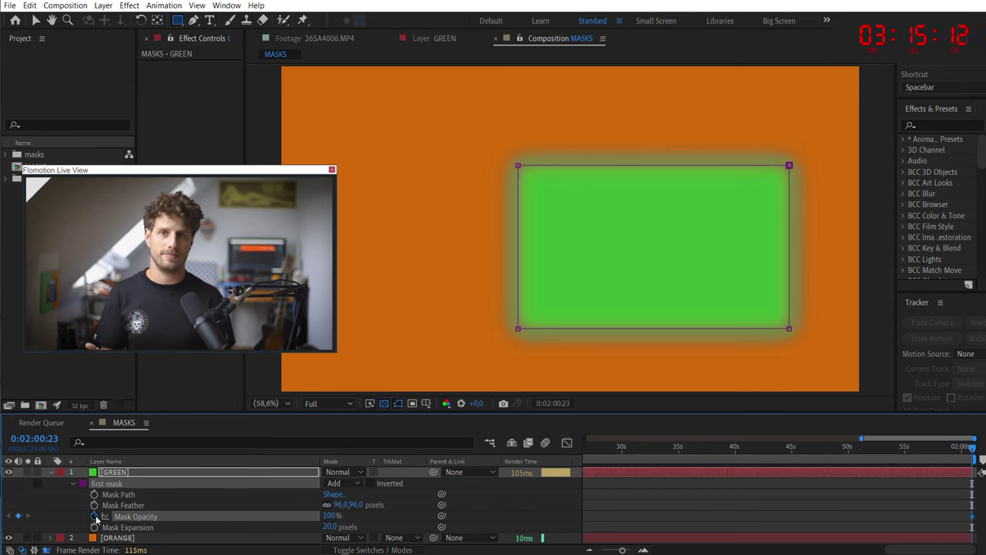
Step: Turn off Mask Opacity keyframing for "first mask" and move its two left corner points to skew the rectangle
{"action": "left_click", "coordinate": [95, 516]}
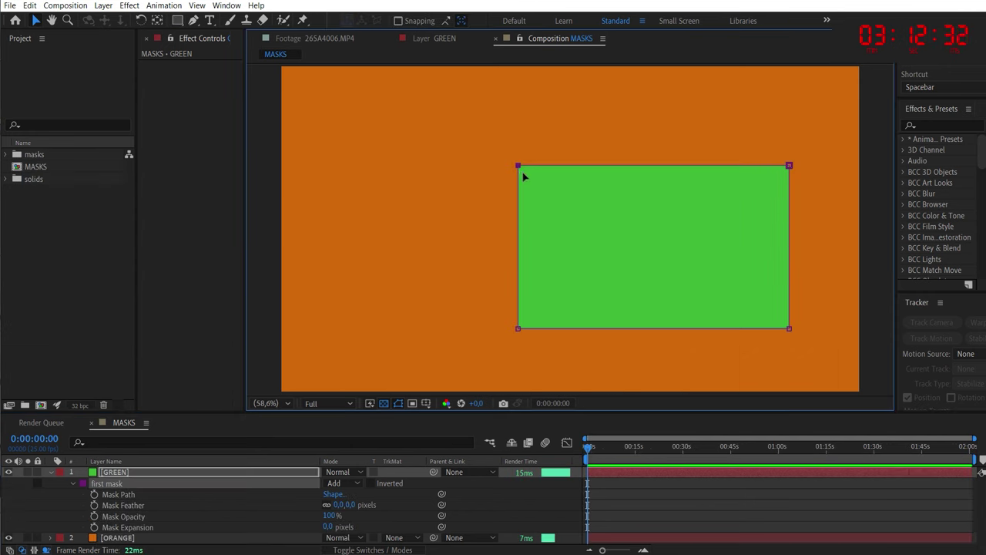
{"action": "left_click_drag", "start_coordinate": [518, 165], "coordinate": [529, 176]}
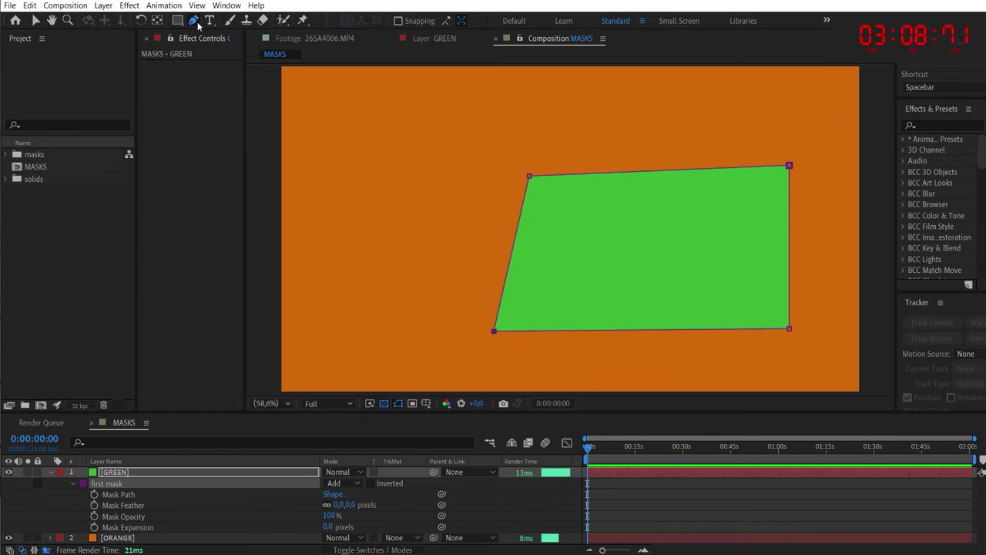
Step: Add a vertex on the mask's upper edge and delete its upper-left vertex
{"action": "left_click_drag", "start_coordinate": [193, 20], "coordinate": [231, 61]}
{"action": "left_click", "coordinate": [685, 170]}
{"action": "left_click", "coordinate": [530, 177]}
Step: Convert all four vertices of "first mask" to smooth curve points, turning the shape into a rounded blob
{"action": "left_click_drag", "start_coordinate": [686, 172], "coordinate": [611, 210]}
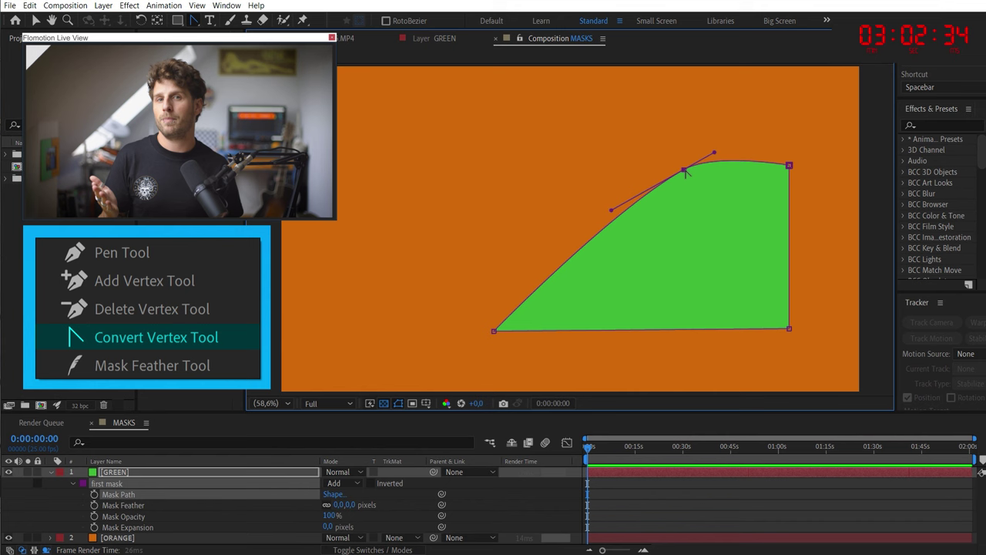
{"action": "left_click_drag", "start_coordinate": [494, 331], "coordinate": [448, 262]}
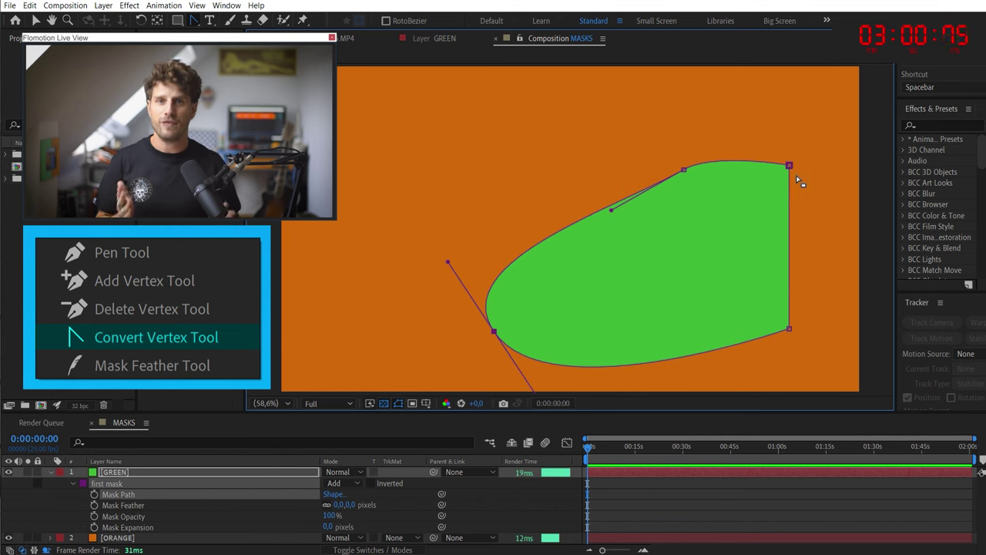
{"action": "left_click_drag", "start_coordinate": [789, 164], "coordinate": [819, 210]}
{"action": "left_click_drag", "start_coordinate": [789, 330], "coordinate": [759, 356]}
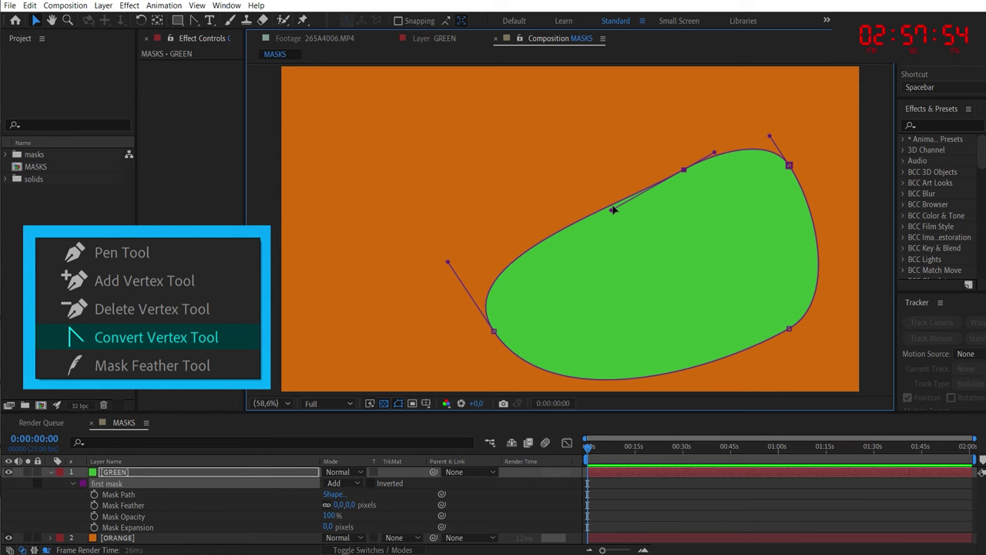
Step: Move the mask's top vertex up and to the left, and adjust its curve handles to reshape the upper outline
{"action": "left_click_drag", "start_coordinate": [611, 210], "coordinate": [621, 193]}
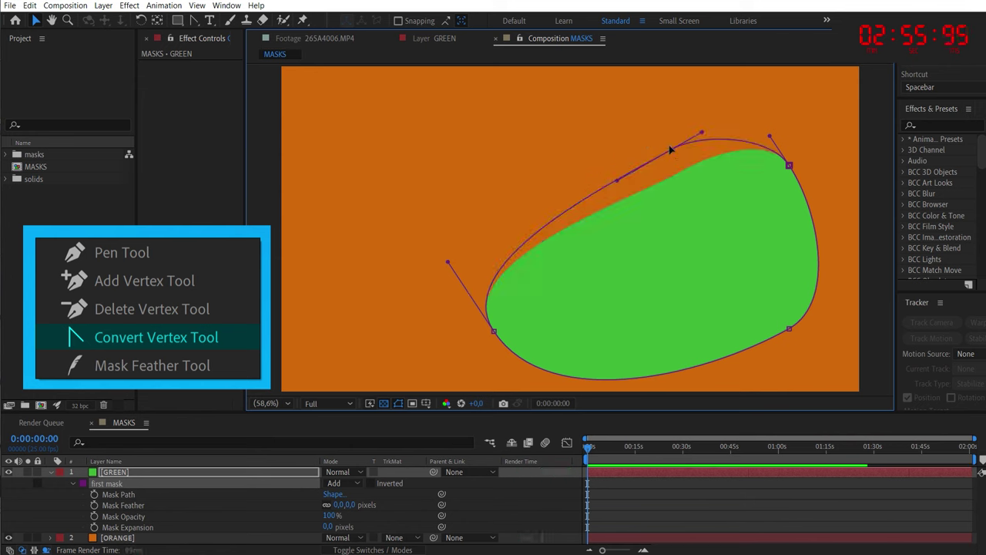
{"action": "left_click_drag", "start_coordinate": [669, 150], "coordinate": [653, 125]}
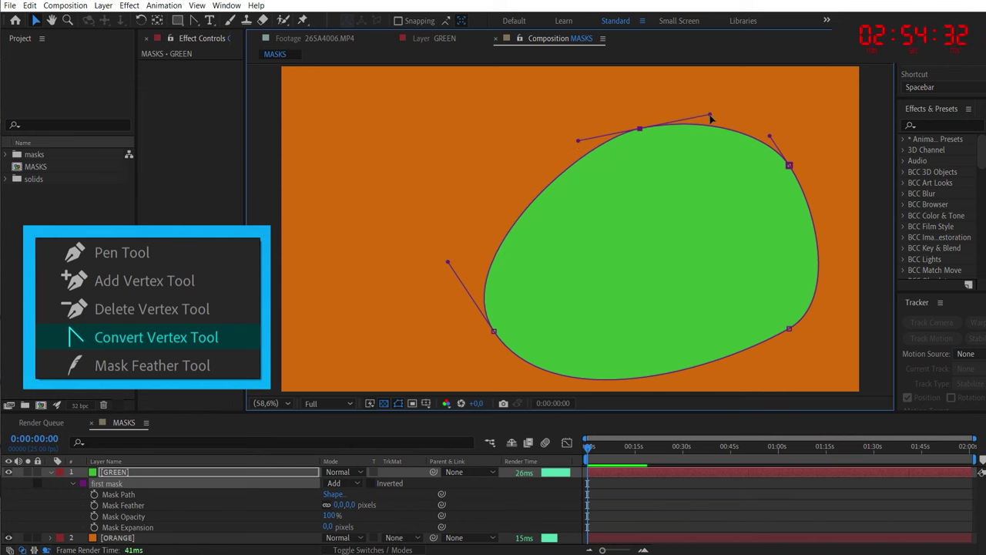
{"action": "double_click", "coordinate": [713, 125]}
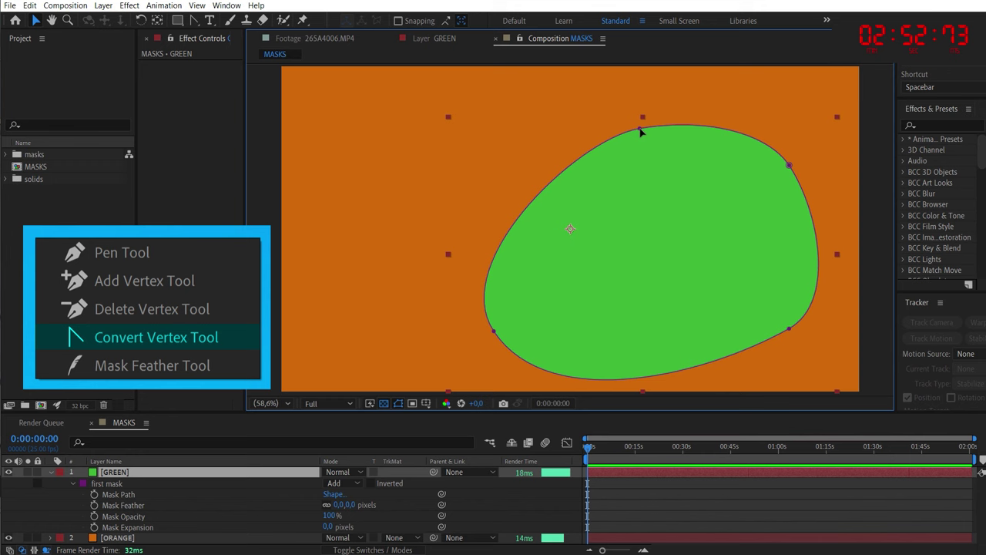
{"action": "left_click_drag", "start_coordinate": [641, 129], "coordinate": [714, 118]}
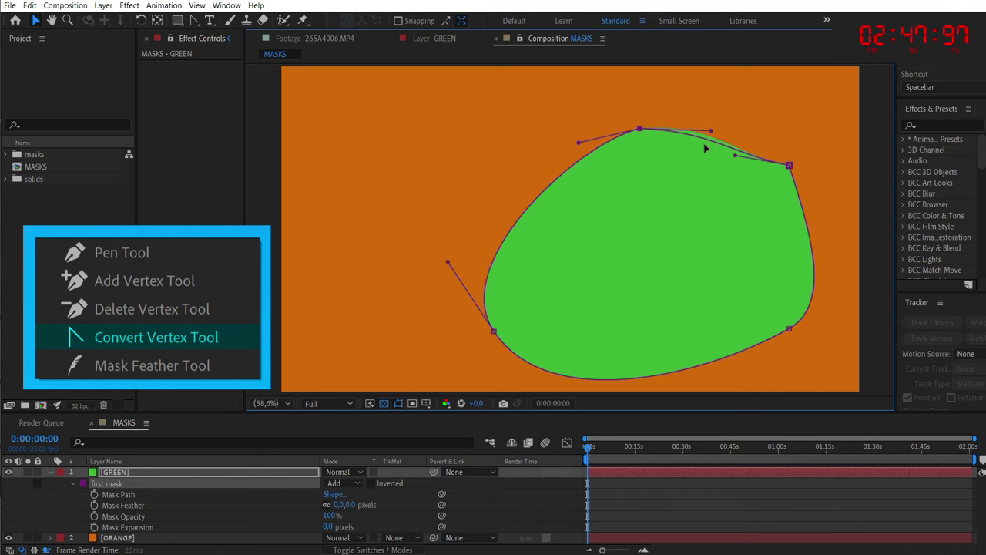
Step: Use the Mask Feather Tool to pull a variable feather outward from the upper-left edge and adjust it along the top edge
{"action": "left_click", "coordinate": [193, 20]}
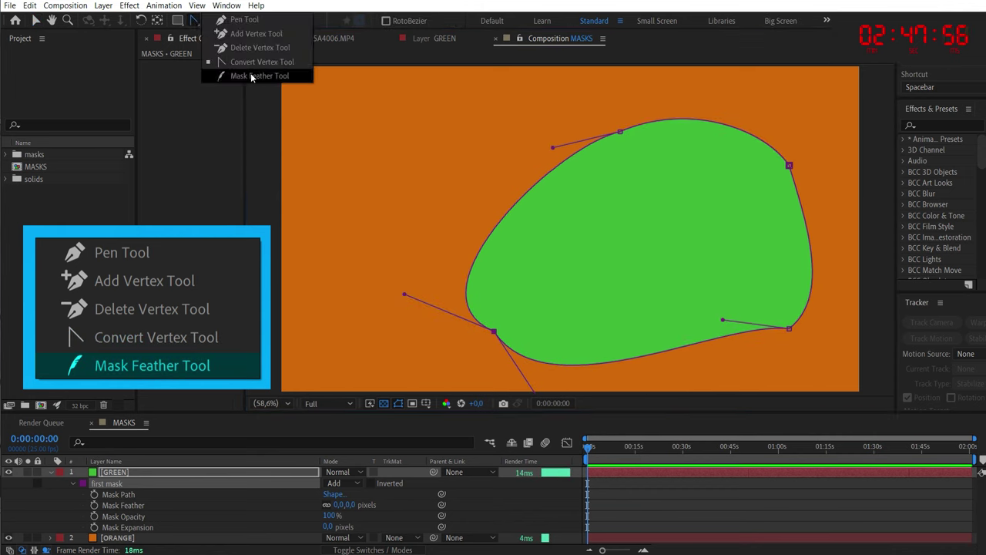
{"action": "left_click", "coordinate": [249, 73]}
{"action": "left_click_drag", "start_coordinate": [516, 194], "coordinate": [495, 174]}
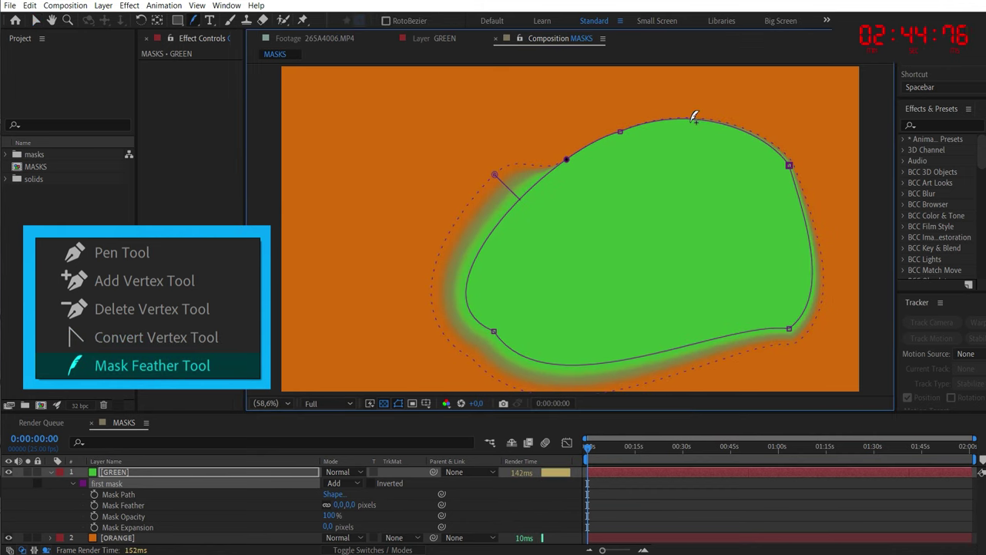
{"action": "left_click_drag", "start_coordinate": [684, 148], "coordinate": [720, 177]}
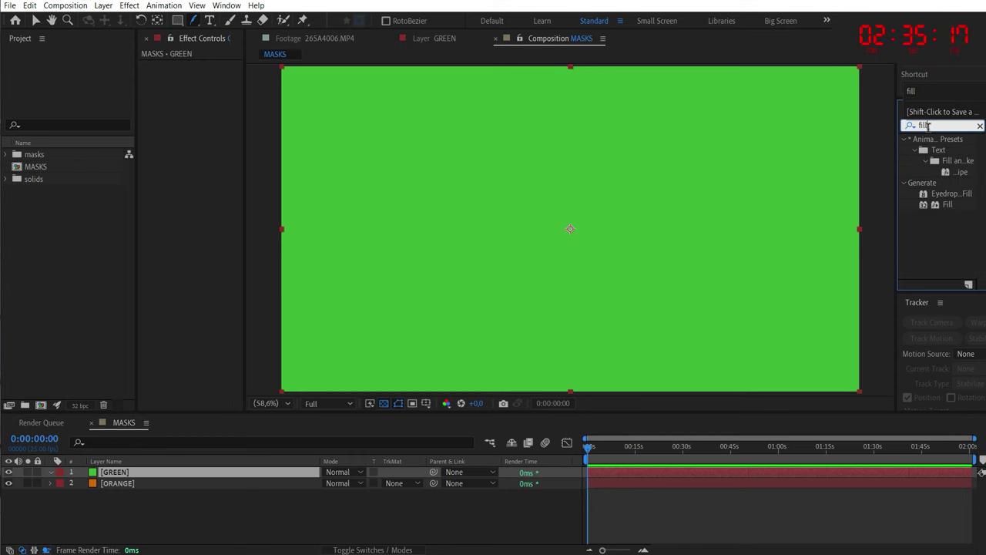
Step: Apply the Fill effect to the GREEN layer and draw an elliptical mask in its centre
{"action": "double_click", "coordinate": [946, 206]}
{"action": "left_click_drag", "start_coordinate": [177, 20], "coordinate": [231, 47]}
{"action": "left_click_drag", "start_coordinate": [444, 146], "coordinate": [699, 301]}
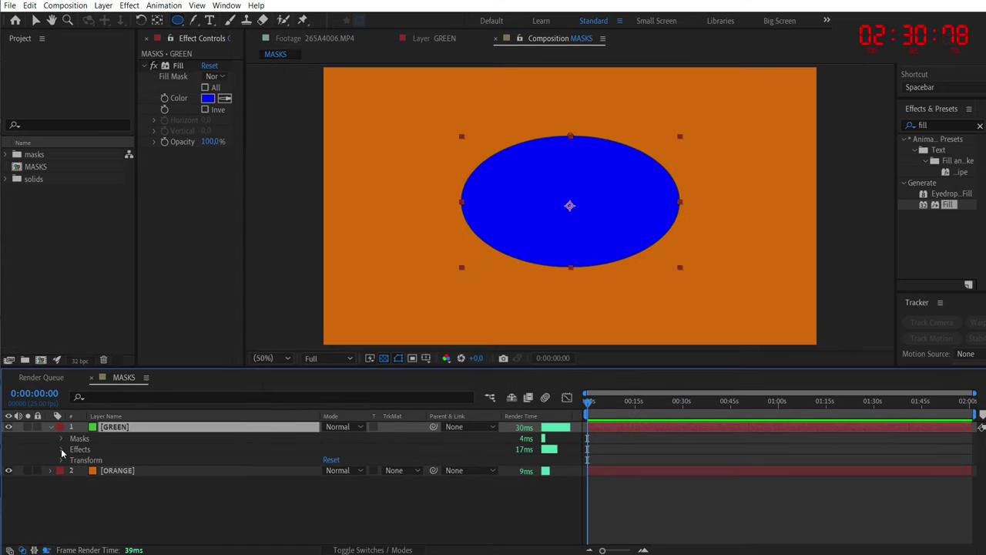
Step: Add Mask 1 as a mask reference in the Compositing Options of the GREEN layer's Fill effect
{"action": "left_click", "coordinate": [62, 450]}
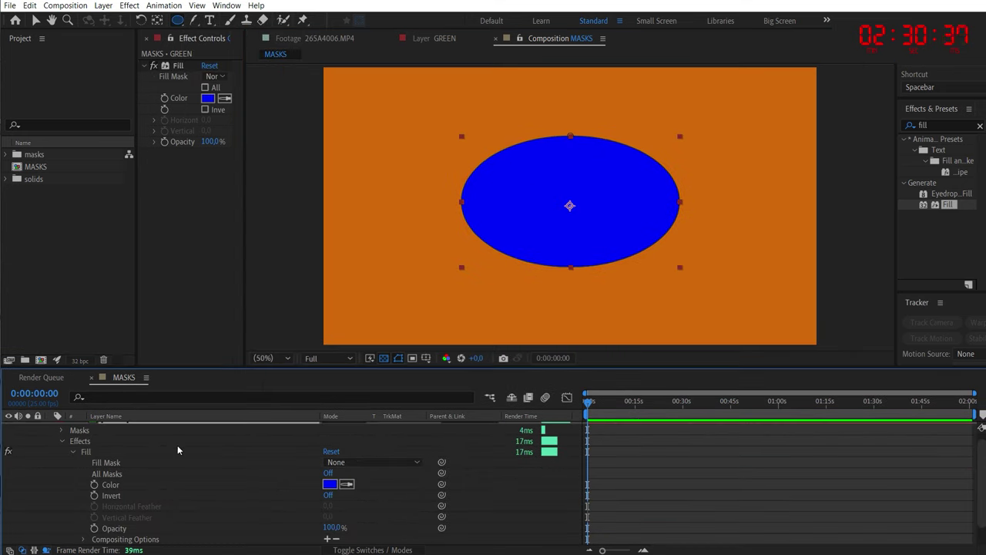
{"action": "left_click", "coordinate": [83, 451]}
{"action": "scroll", "coordinate": [155, 472], "scroll_direction": "down", "scroll_amount": 1}
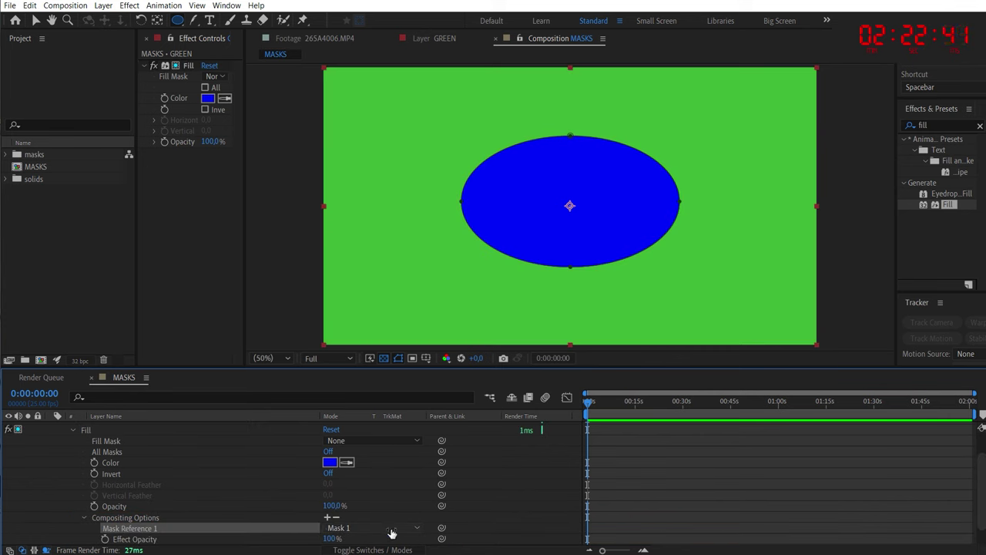
Step: Toggle the Fill effect off and on twice to compare the masked area with and without it
{"action": "left_click", "coordinate": [155, 67]}
{"action": "left_click", "coordinate": [154, 67]}
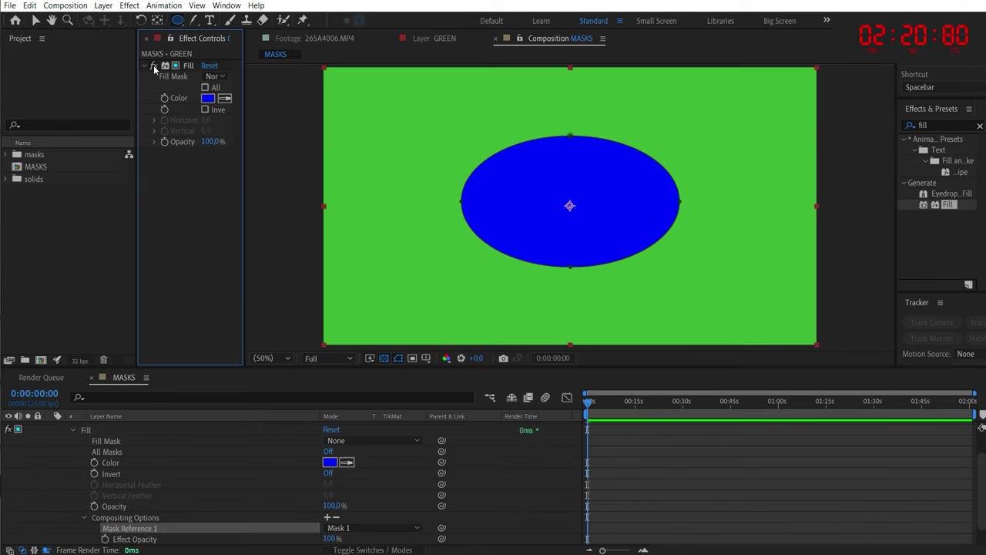
{"action": "left_click", "coordinate": [154, 66]}
{"action": "left_click", "coordinate": [154, 67]}
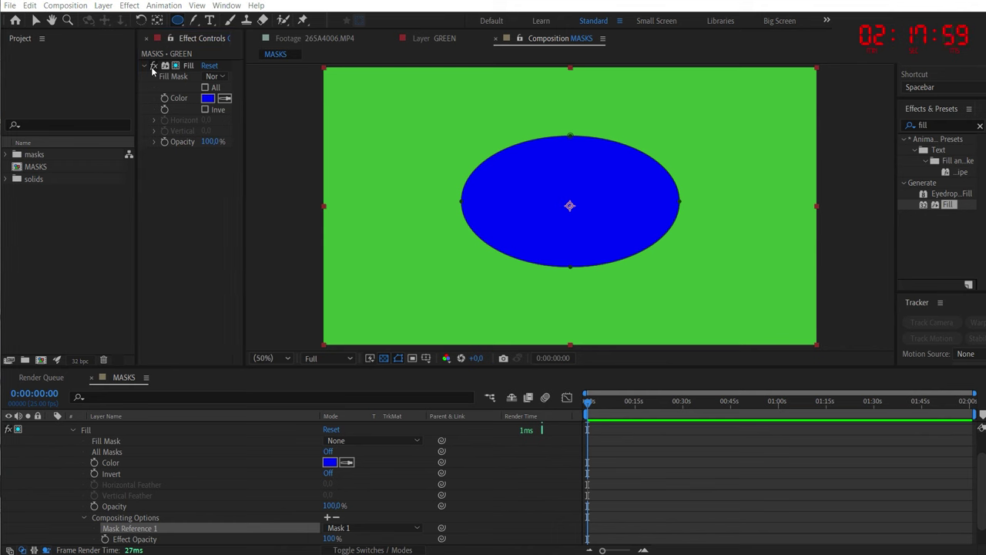
Step: Widen the effect settings area and collapse the Fill effect's compositing options and properties in the layer outline
{"action": "left_click_drag", "start_coordinate": [245, 96], "coordinate": [312, 98]}
{"action": "left_click", "coordinate": [84, 517]}
{"action": "left_click", "coordinate": [73, 431]}
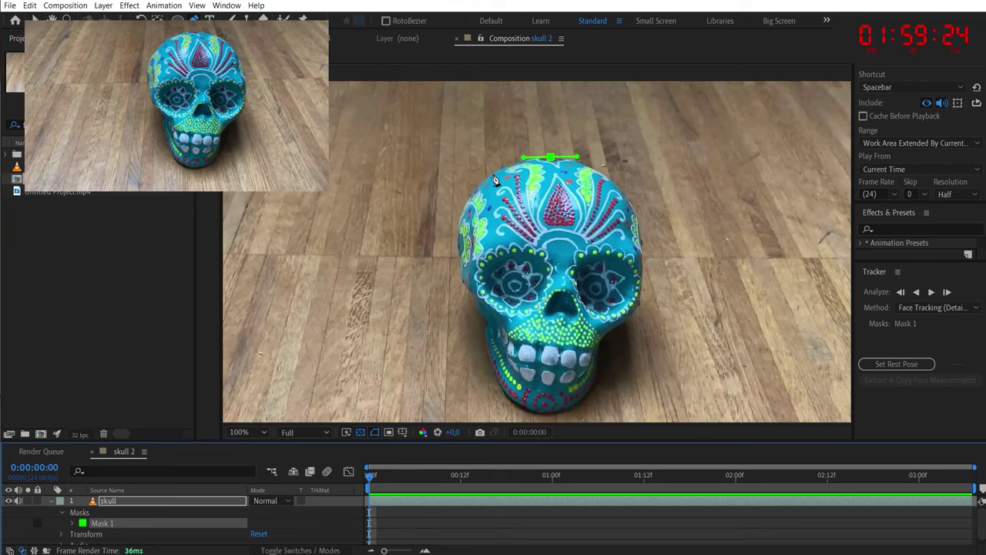
Step: Trace the skull layer's pen mask from the crown down the left side of the skull to the chin with curved points
{"action": "left_click", "coordinate": [483, 183]}
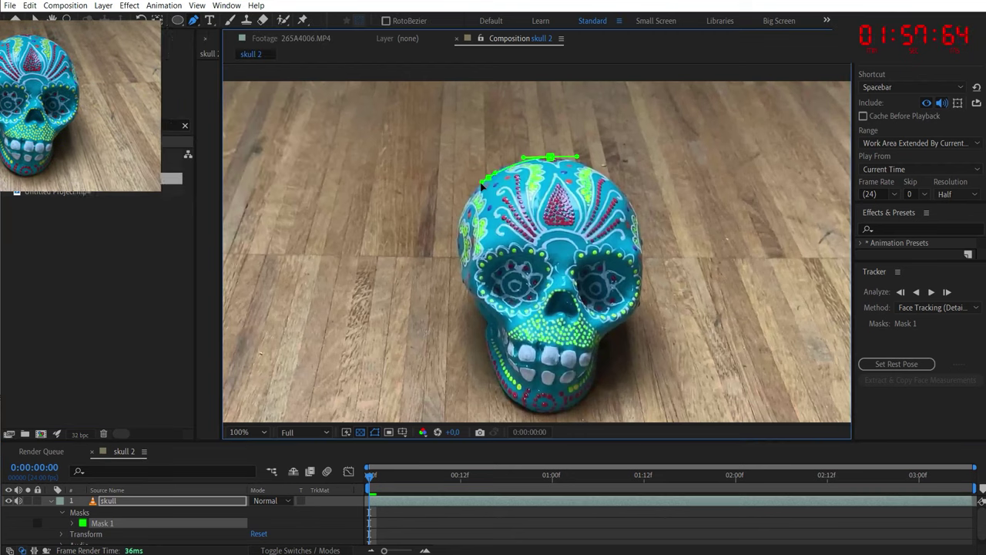
{"action": "left_click_drag", "start_coordinate": [482, 183], "coordinate": [473, 196]}
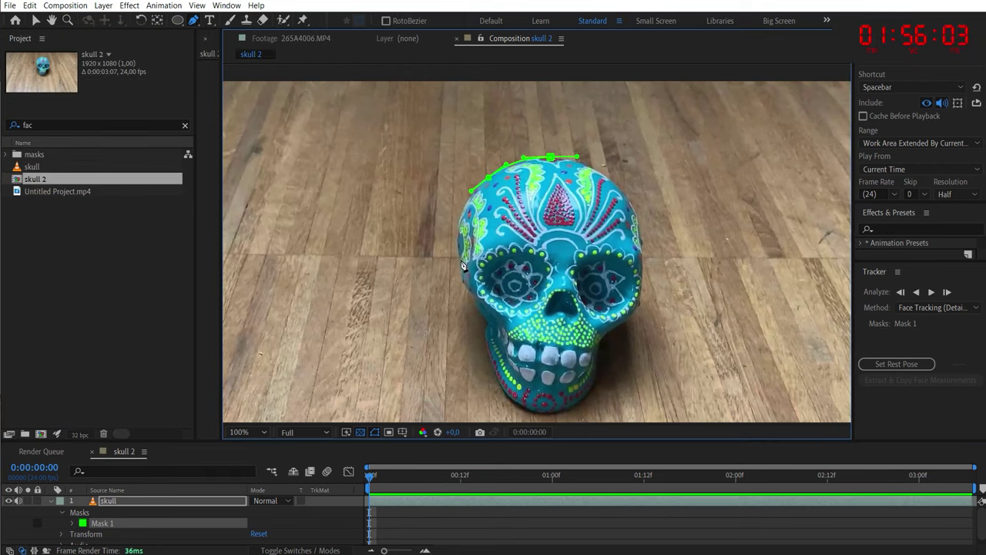
{"action": "left_click_drag", "start_coordinate": [463, 266], "coordinate": [463, 279]}
{"action": "left_click_drag", "start_coordinate": [486, 319], "coordinate": [490, 340]}
{"action": "left_click_drag", "start_coordinate": [505, 391], "coordinate": [512, 406]}
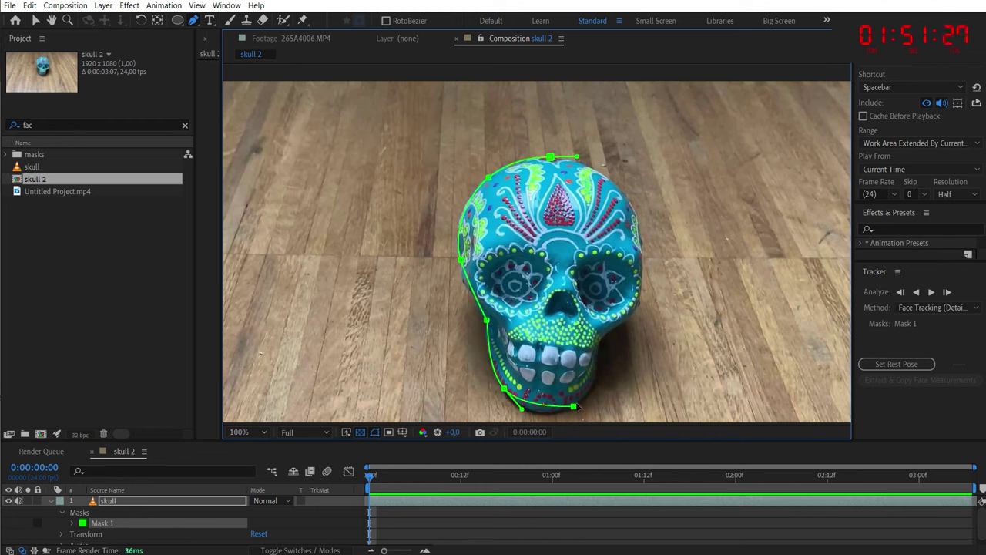
Step: Continue the mask from the chin up the right side of the skull and close it at the crown
{"action": "left_click_drag", "start_coordinate": [574, 406], "coordinate": [584, 399]}
{"action": "left_click_drag", "start_coordinate": [600, 356], "coordinate": [600, 350]}
{"action": "left_click_drag", "start_coordinate": [630, 318], "coordinate": [654, 309]}
{"action": "left_click_drag", "start_coordinate": [634, 207], "coordinate": [626, 194]}
{"action": "left_click", "coordinate": [550, 158]}
Step: Refine the points and curve handles of Mask 1 to follow the skull's outline, and set its mode to None
{"action": "left_click_drag", "start_coordinate": [577, 156], "coordinate": [597, 156]}
{"action": "left_click_drag", "start_coordinate": [634, 207], "coordinate": [633, 203]}
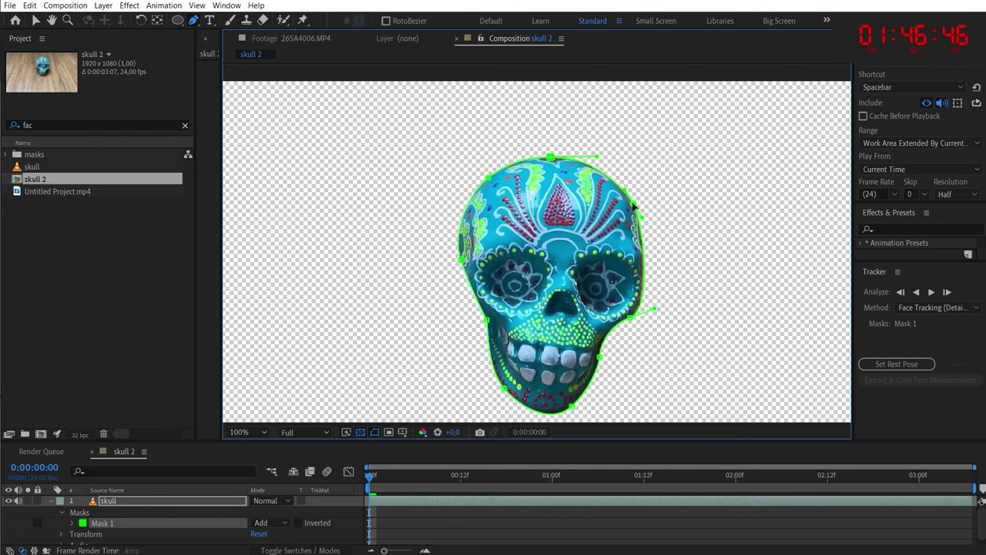
{"action": "left_click_drag", "start_coordinate": [631, 317], "coordinate": [630, 317]}
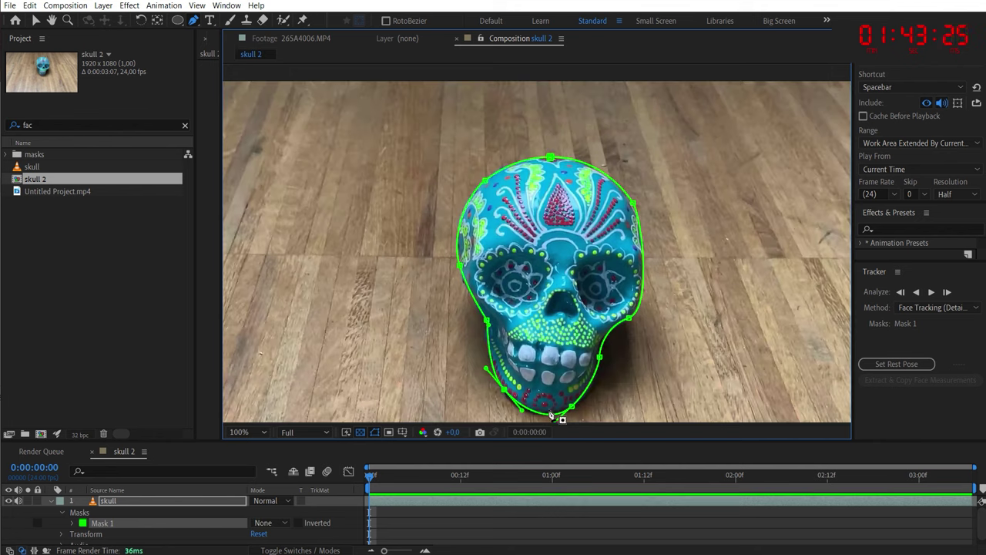
Step: Enable keyframing for the Mask Path of Mask 1 at 0:00:00:00
{"action": "left_click", "coordinate": [71, 524]}
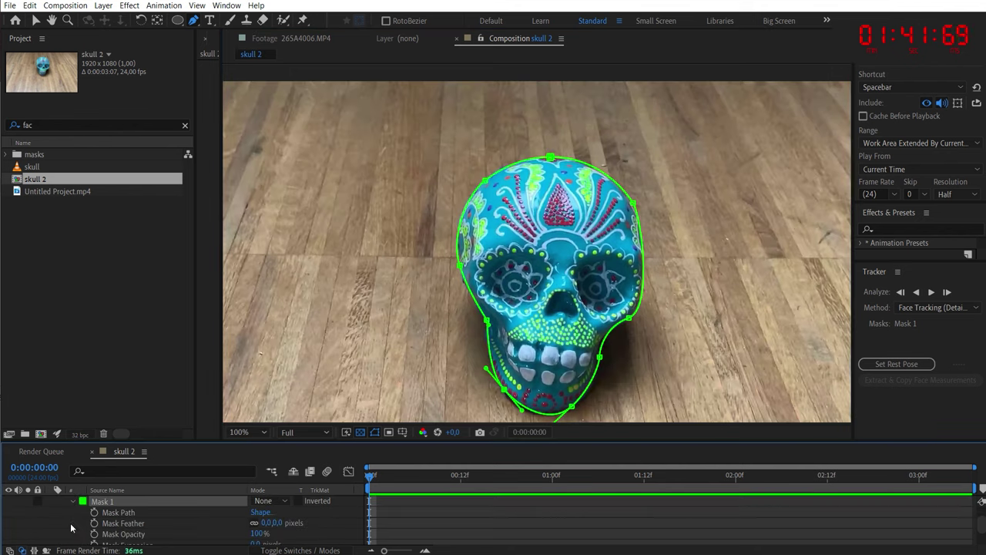
{"action": "left_click", "coordinate": [94, 512]}
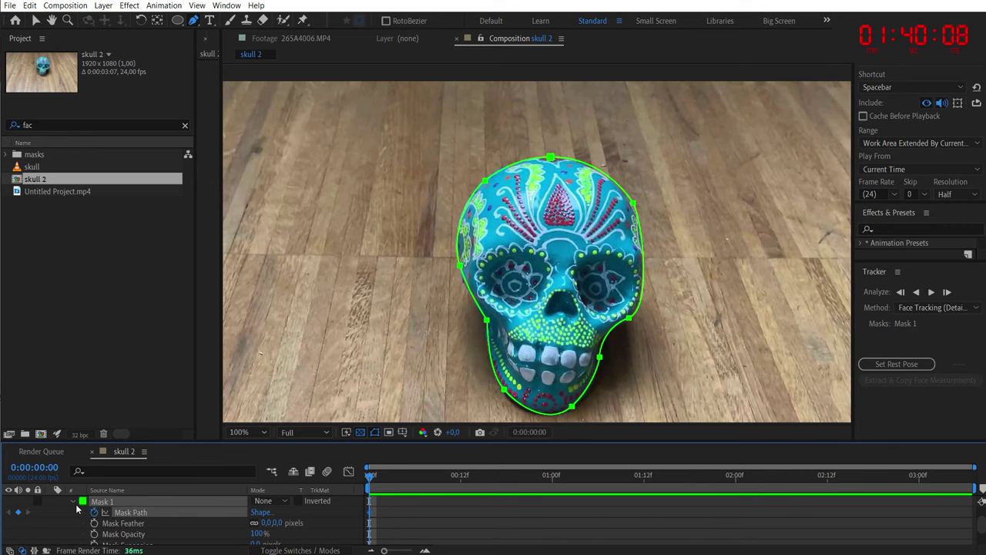
{"action": "scroll", "coordinate": [242, 509], "scroll_direction": "up", "scroll_amount": 2}
Step: Try to adjust the single mask point beside the jaw at 0:00:00:01 with the Selection tool
{"action": "key", "text": "v"}
{"action": "left_click", "coordinate": [455, 370]}
{"action": "key", "text": "Page_Down"}
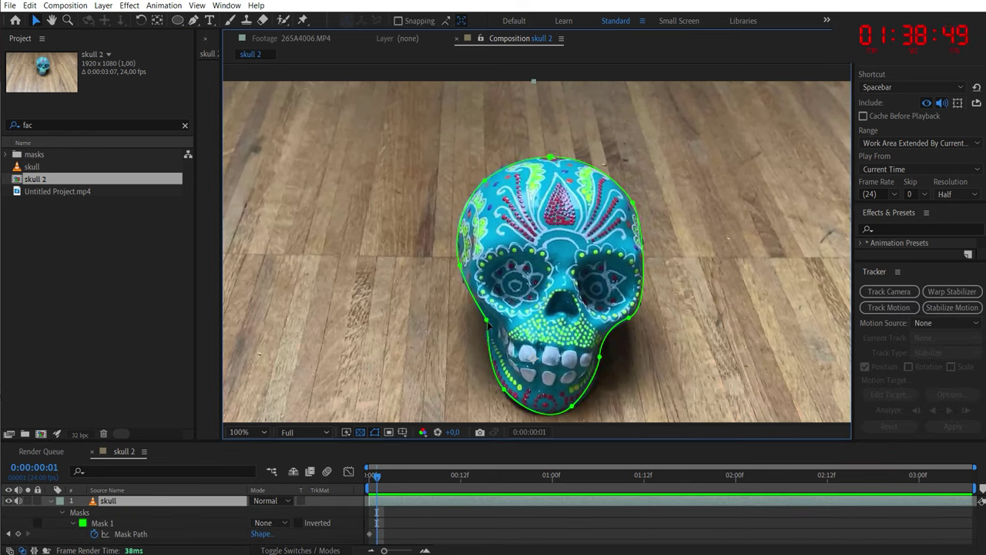
{"action": "left_click", "coordinate": [487, 325]}
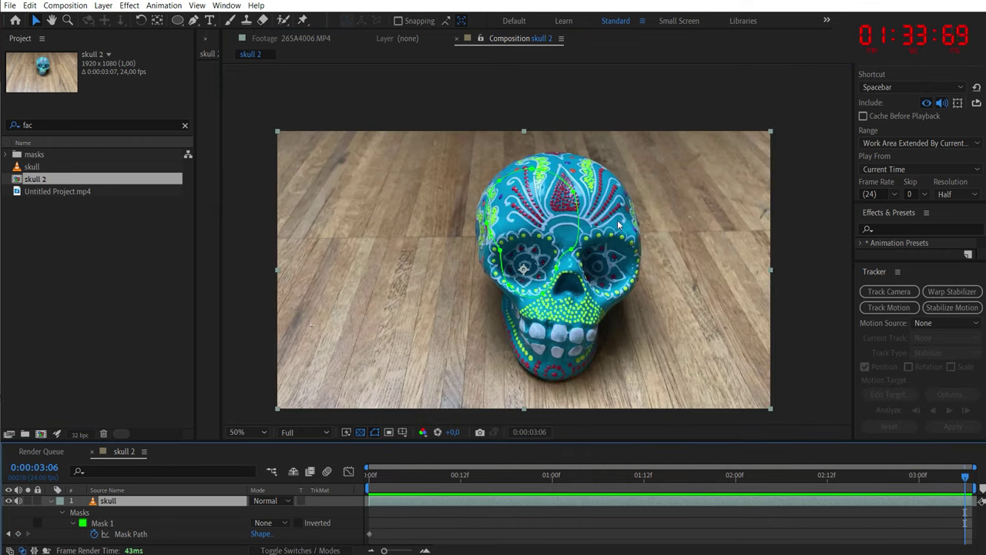
Step: Try to move individual upper points of Mask 1 onto the skull's outline at 0:00:03:06, undoing each move
{"action": "left_click", "coordinate": [543, 180]}
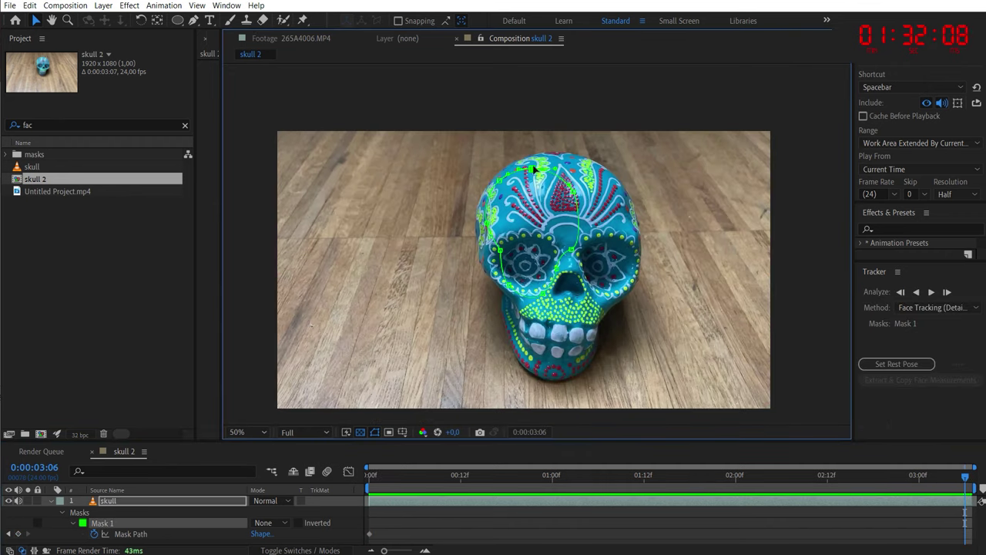
{"action": "left_click_drag", "start_coordinate": [535, 169], "coordinate": [538, 158]}
{"action": "key", "text": "ctrl+z"}
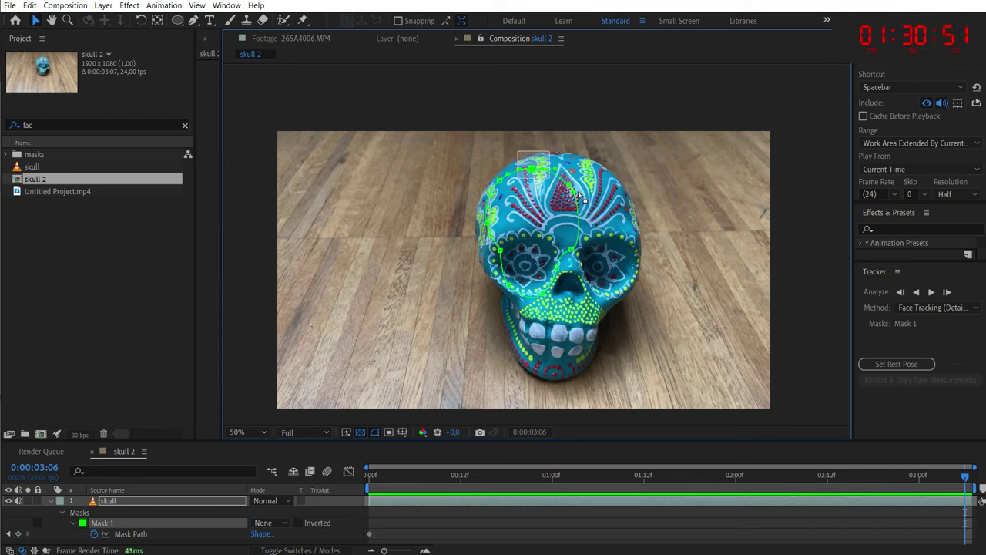
{"action": "left_click_drag", "start_coordinate": [574, 193], "coordinate": [604, 170]}
{"action": "key", "text": "ctrl+z"}
Step: Free-transform the whole of Mask 1 at 0:00:03:06, scaling it to fit the enlarged skull on all sides
{"action": "double_click", "coordinate": [500, 182]}
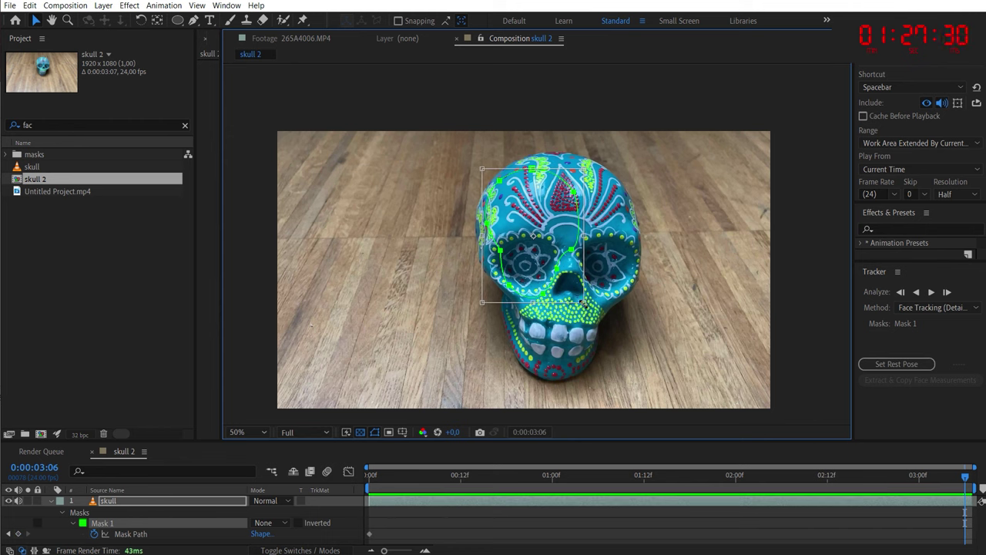
{"action": "left_click_drag", "start_coordinate": [583, 303], "coordinate": [640, 389]}
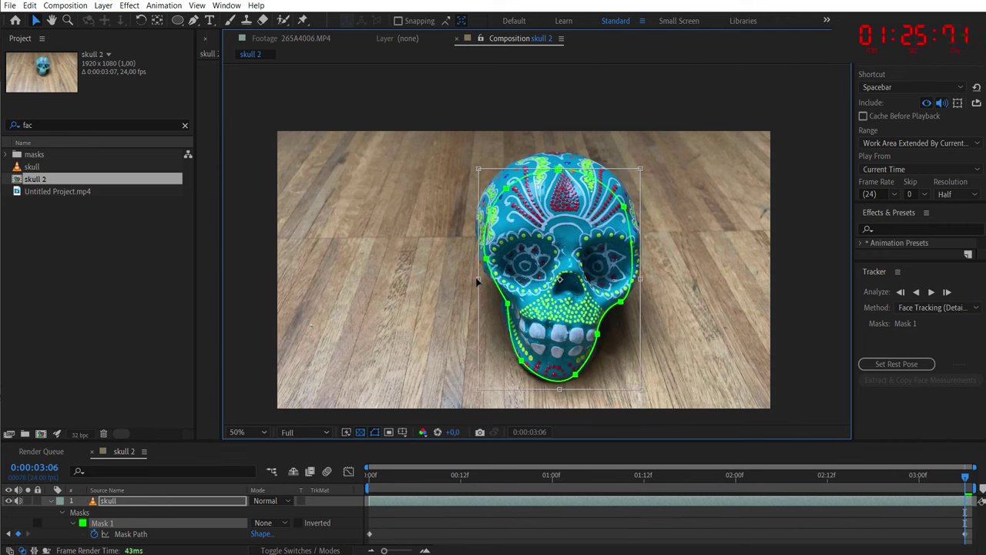
{"action": "left_click_drag", "start_coordinate": [478, 281], "coordinate": [473, 281]}
{"action": "left_click_drag", "start_coordinate": [558, 169], "coordinate": [558, 153]}
{"action": "left_click_drag", "start_coordinate": [641, 276], "coordinate": [649, 277]}
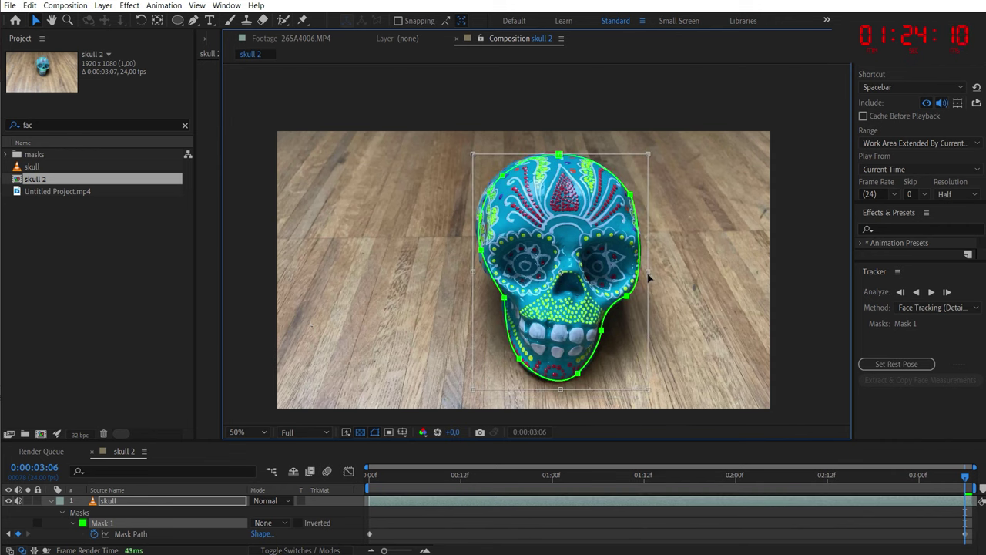
Step: Free-transform Mask 1 at 0:00:01:16, scaling it down, right and up to fit the skull, and finish the transform
{"action": "left_click", "coordinate": [676, 477]}
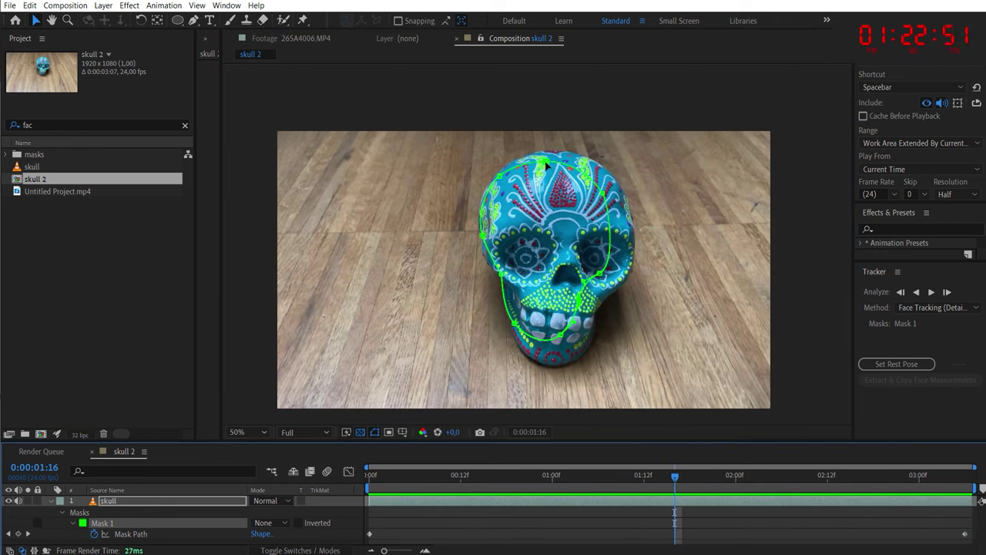
{"action": "double_click", "coordinate": [546, 163]}
{"action": "left_click_drag", "start_coordinate": [547, 348], "coordinate": [548, 370]}
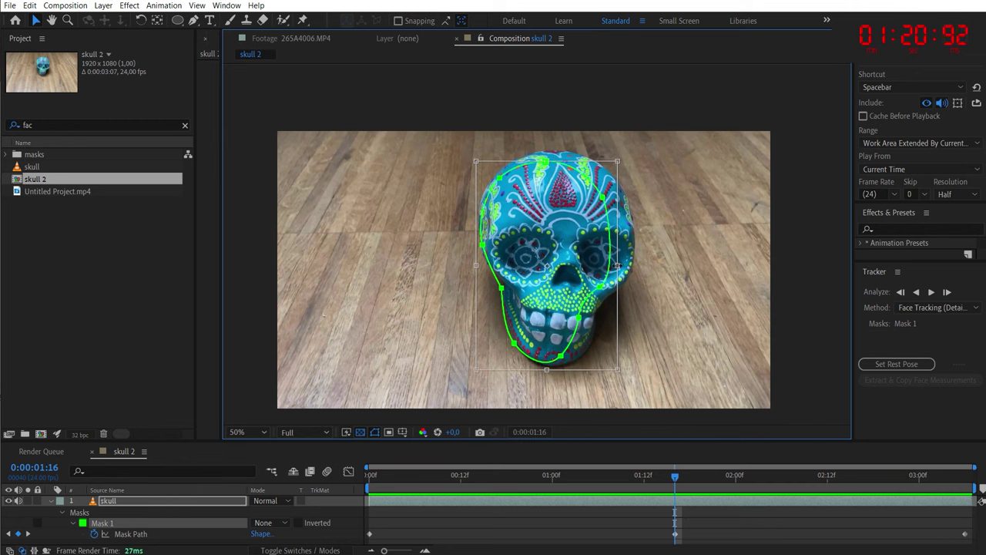
{"action": "left_click_drag", "start_coordinate": [617, 265], "coordinate": [640, 265]}
{"action": "left_click_drag", "start_coordinate": [558, 370], "coordinate": [558, 374]}
{"action": "left_click_drag", "start_coordinate": [558, 161], "coordinate": [558, 150]}
{"action": "double_click", "coordinate": [630, 288]}
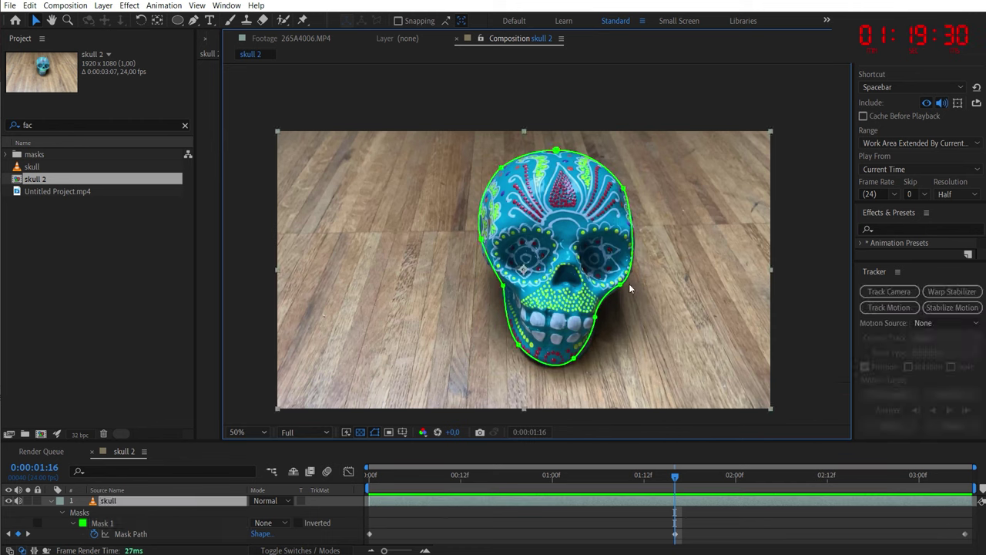
Step: Free-transform the whole of Mask 1 just after 0:00:02:12 so it fits the skull, and finish the transform
{"action": "left_click_drag", "start_coordinate": [676, 478], "coordinate": [843, 478]}
{"action": "double_click", "coordinate": [621, 262]}
{"action": "left_click_drag", "start_coordinate": [626, 262], "coordinate": [640, 262]}
{"action": "double_click", "coordinate": [640, 277]}
Step: Free-transform Mask 1 at 0:00:00:16 to fit the skull, and preview the masked footage from the start
{"action": "left_click", "coordinate": [492, 476]}
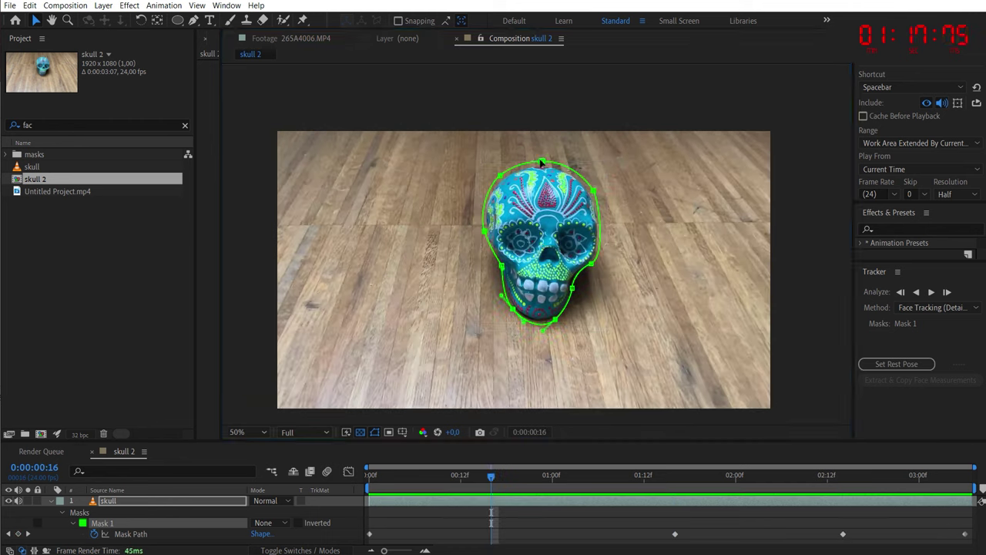
{"action": "double_click", "coordinate": [542, 164]}
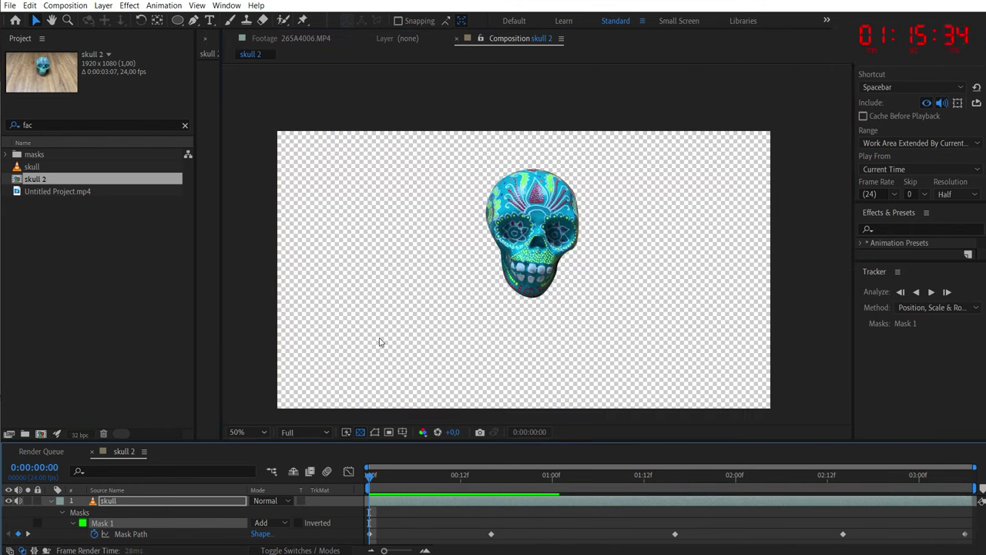
{"action": "key", "text": "space"}
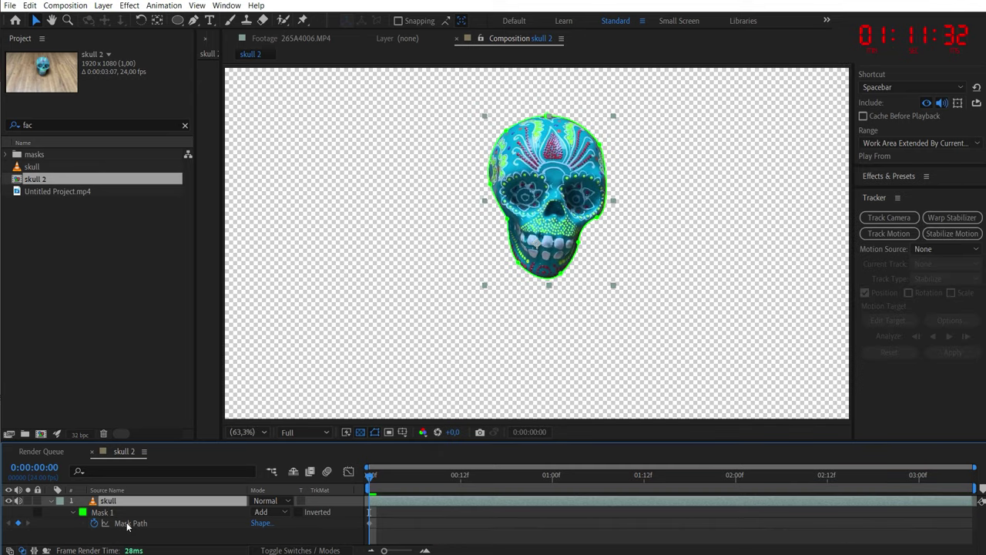
Step: Track Mask 1 forward through the skull clip using the Position, Scale & Rotation method, and preview the tracked mask
{"action": "left_click", "coordinate": [106, 514]}
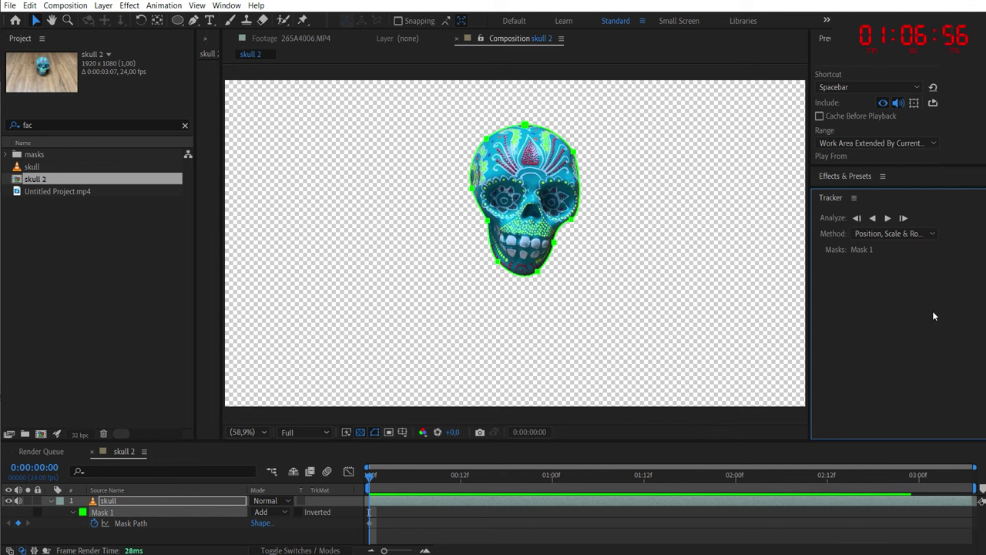
{"action": "left_click", "coordinate": [933, 232]}
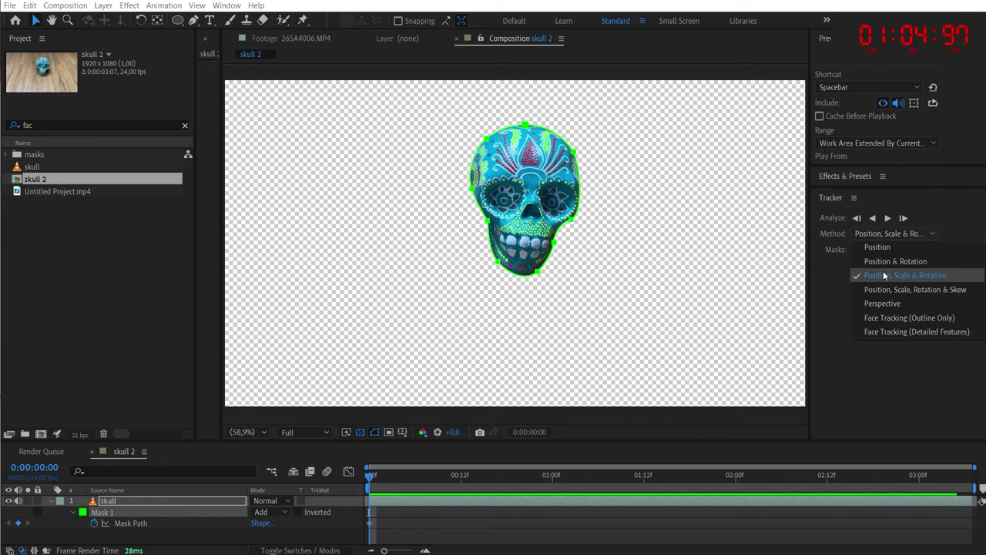
{"action": "left_click", "coordinate": [906, 275]}
{"action": "left_click", "coordinate": [888, 218]}
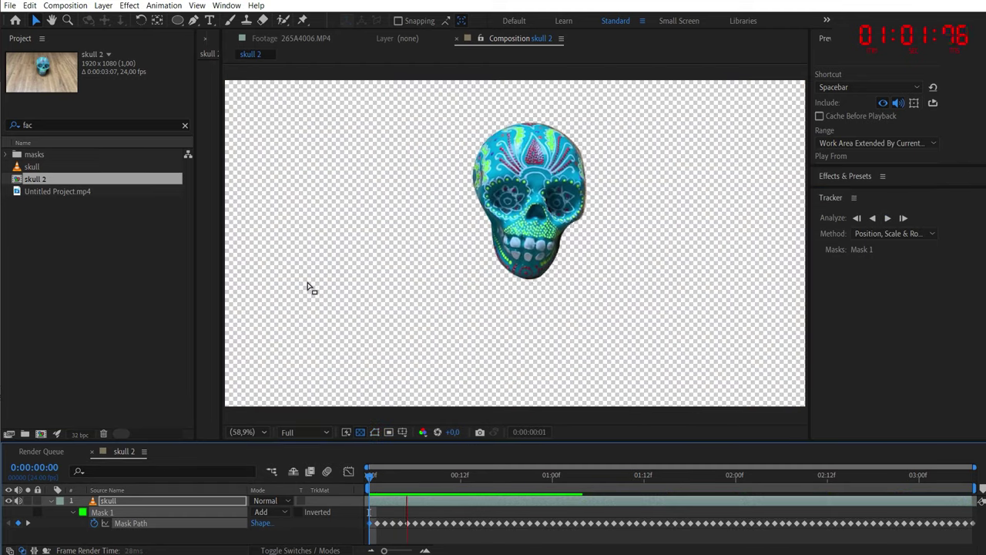
{"action": "key", "text": "space"}
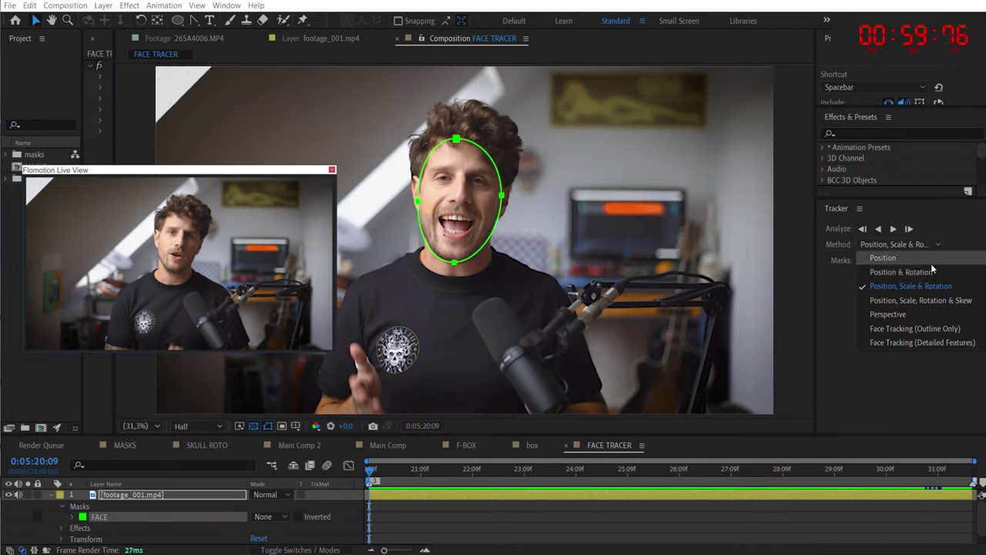
Step: Set the FACE mask's tracking method to Face Tracking (Detailed Features) in the FACE TRACER composition
{"action": "left_click", "coordinate": [933, 342]}
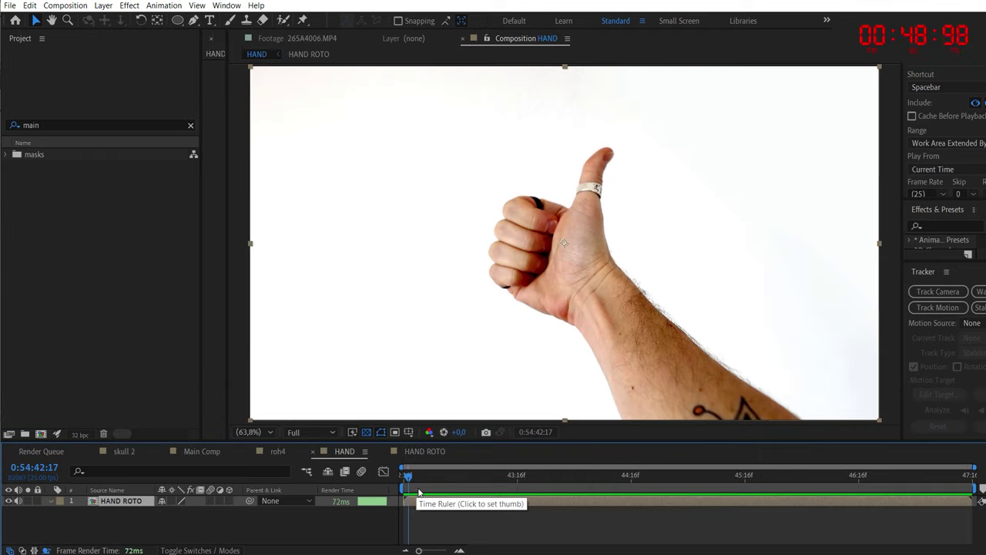
Step: Auto-trace the current frame of HAND ROTO from the Luminance channel, applying the result to a new layer
{"action": "left_click", "coordinate": [104, 6]}
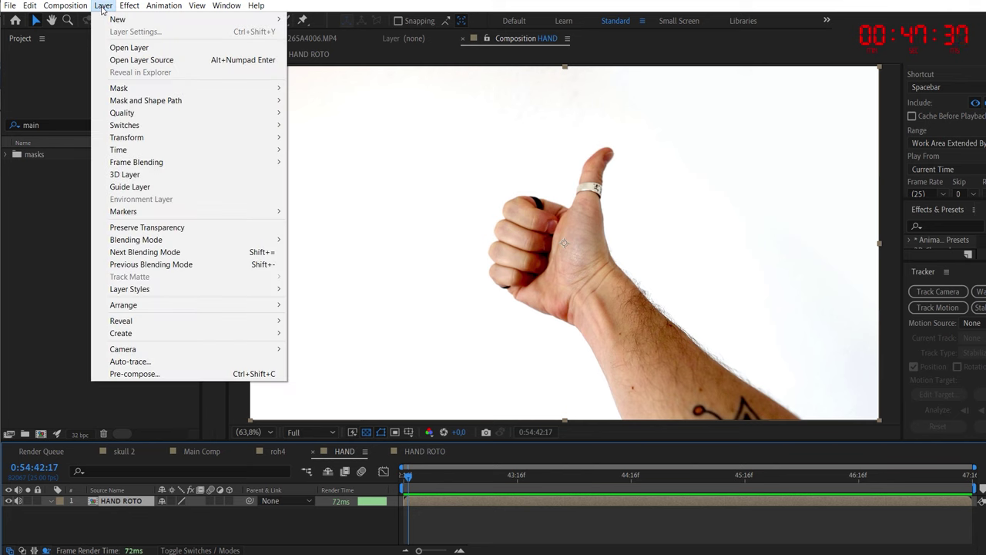
{"action": "left_click", "coordinate": [192, 362]}
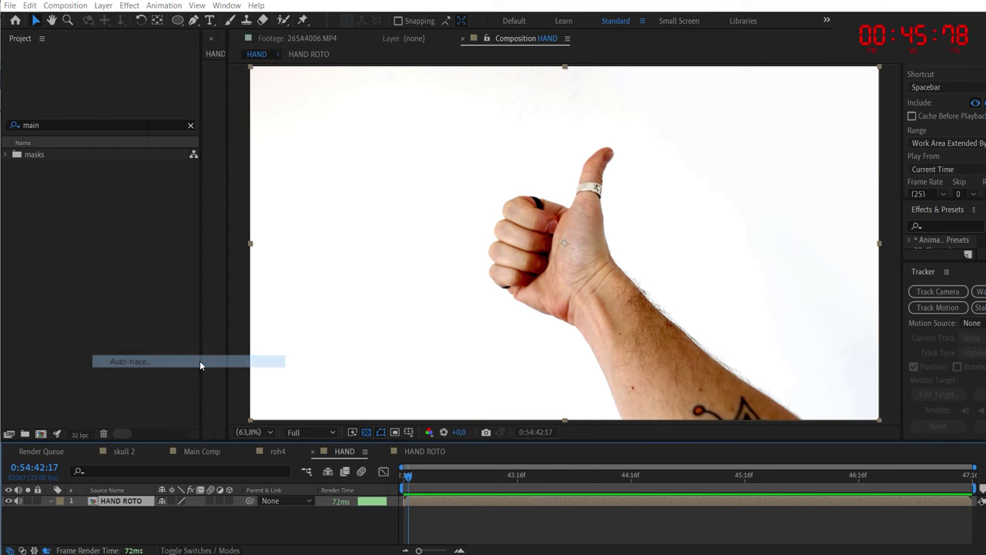
{"action": "left_click", "coordinate": [247, 191]}
{"action": "left_click", "coordinate": [248, 264]}
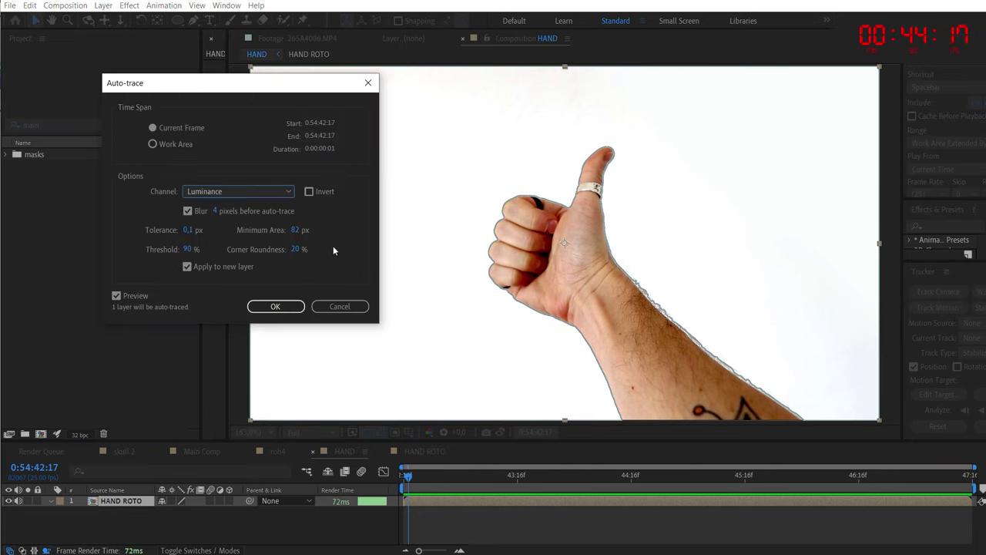
{"action": "left_click", "coordinate": [276, 305]}
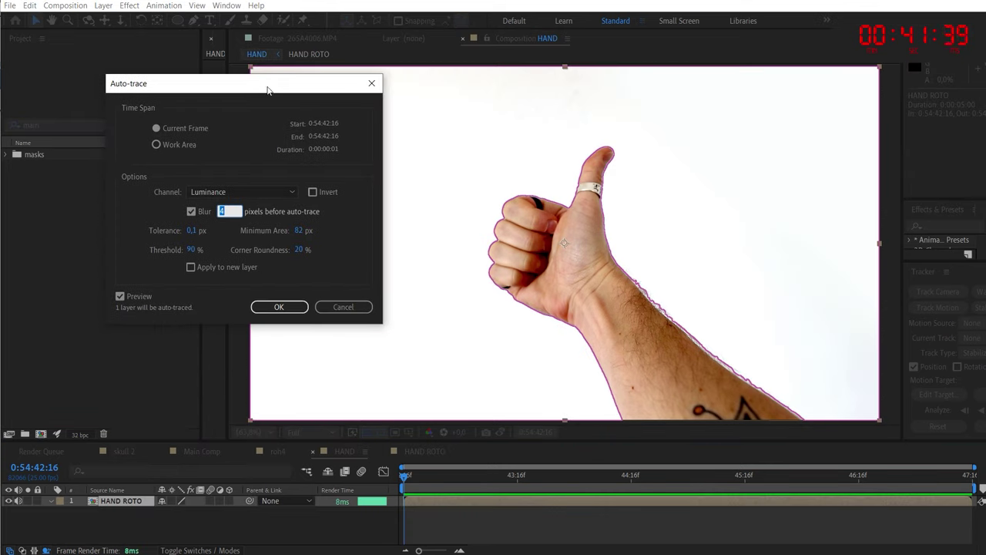
Step: Auto-trace HAND ROTO across the work area with the mask kept on the layer itself, and play back the result
{"action": "left_click_drag", "start_coordinate": [268, 91], "coordinate": [342, 100]}
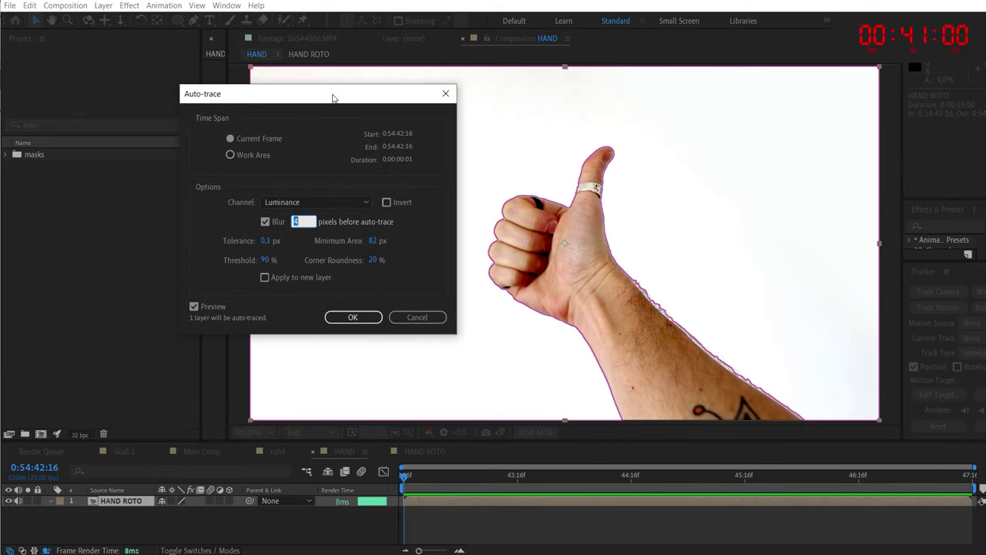
{"action": "left_click", "coordinate": [230, 155]}
{"action": "left_click", "coordinate": [352, 317]}
{"action": "key", "text": "space"}
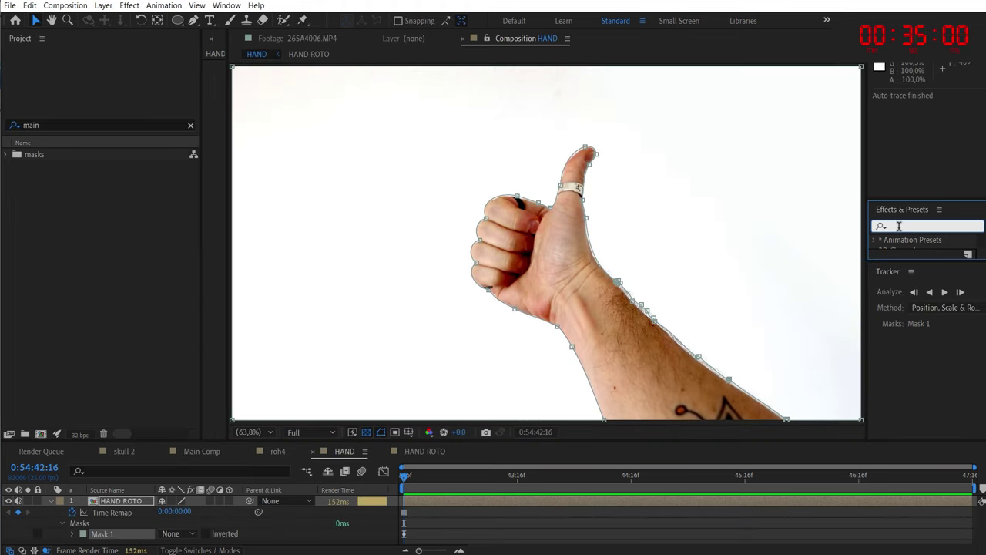
Step: Find the Stroke effect and apply it to the auto-traced HAND ROTO layer
{"action": "type", "text": "stroke"}
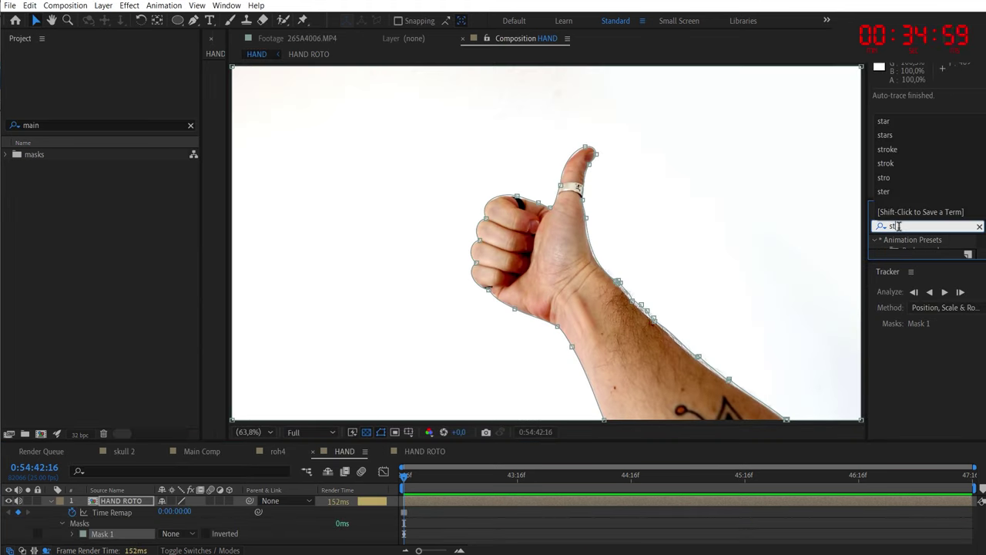
{"action": "mouse_move", "coordinate": [912, 230]}
{"action": "left_mouse_down"}
{"action": "mouse_move", "coordinate": [539, 497]}
{"action": "mouse_move", "coordinate": [127, 505]}
{"action": "left_mouse_up"}
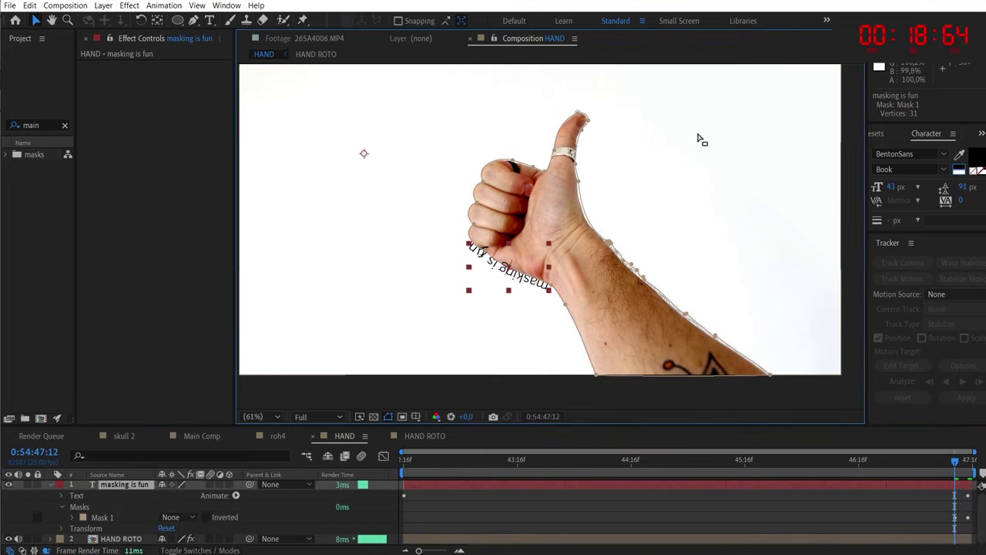
Step: Set the Mask 1 vertex just below the thumb tip as the first vertex of the "masking is fun" text layer's mask
{"action": "key", "text": "slash"}
{"action": "left_click_drag", "start_coordinate": [694, 141], "coordinate": [708, 279]}
{"action": "scroll", "coordinate": [689, 145], "scroll_direction": "up", "scroll_amount": 1}
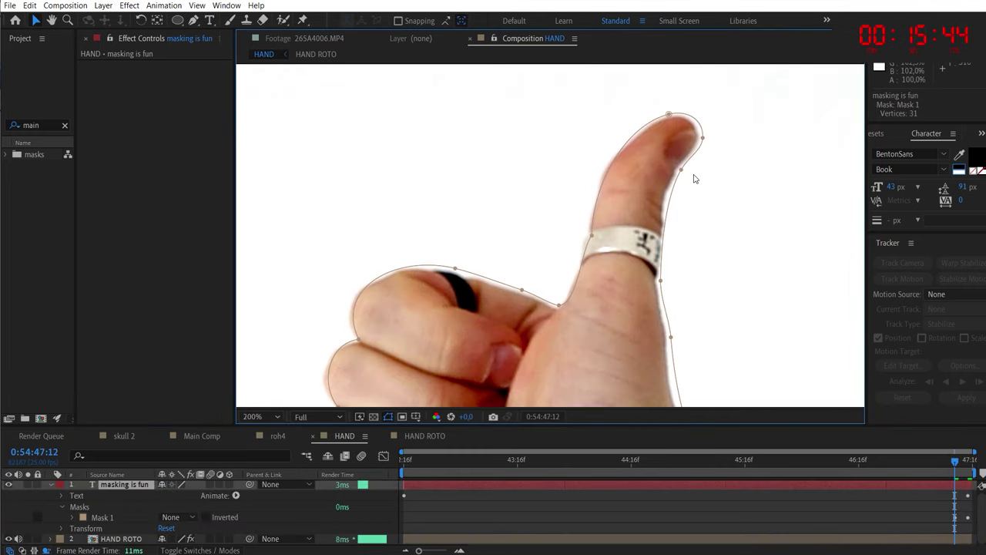
{"action": "right_click", "coordinate": [682, 175]}
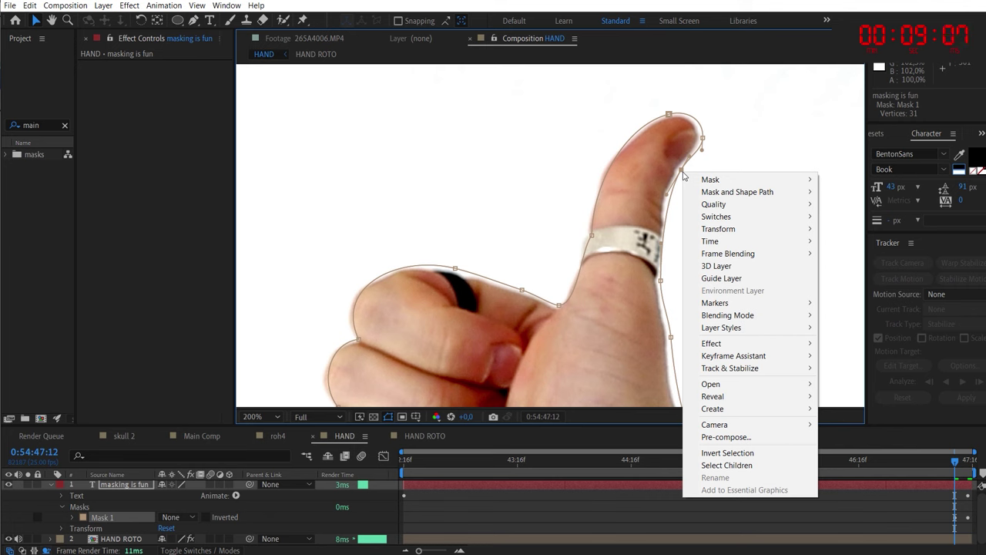
{"action": "mouse_move", "coordinate": [731, 192]}
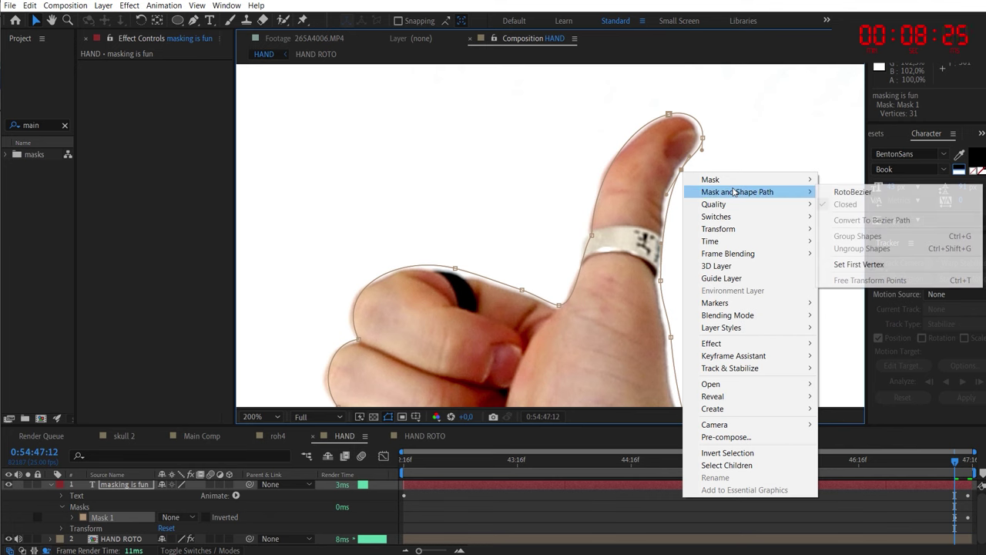
{"action": "left_click", "coordinate": [873, 266]}
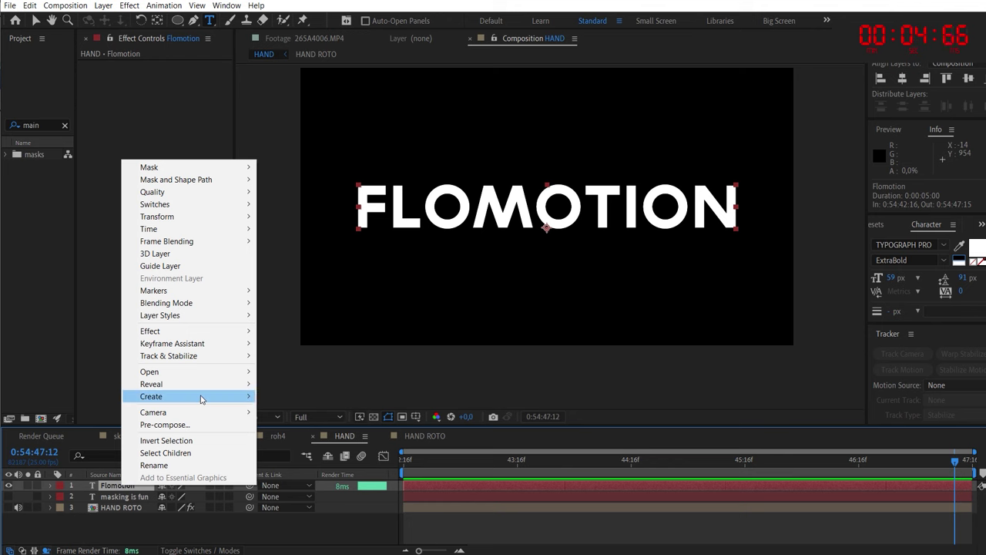
Step: Create masks from the letters of the Flomotion text layer
{"action": "mouse_move", "coordinate": [200, 397]}
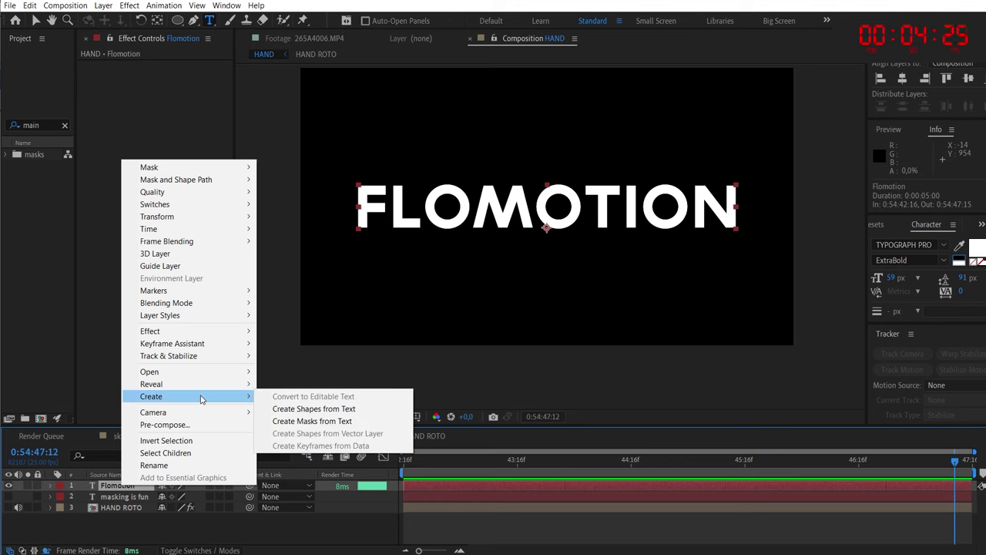
{"action": "left_click", "coordinate": [344, 422]}
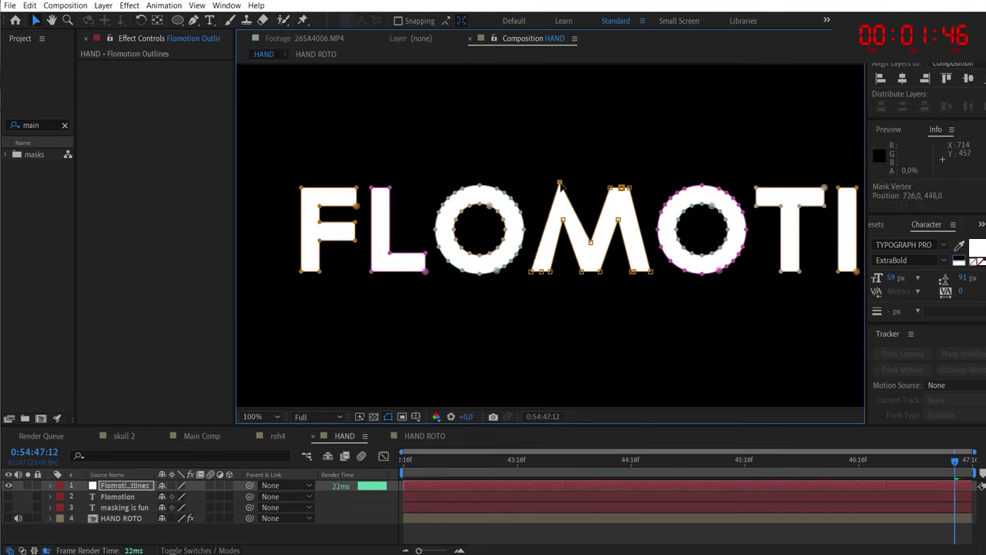
Step: Reshape the M's mask by pulling both peaks up and its centre down, and delete surplus vertices at its feet
{"action": "left_click_drag", "start_coordinate": [560, 181], "coordinate": [560, 132]}
{"action": "left_click_drag", "start_coordinate": [619, 188], "coordinate": [620, 135]}
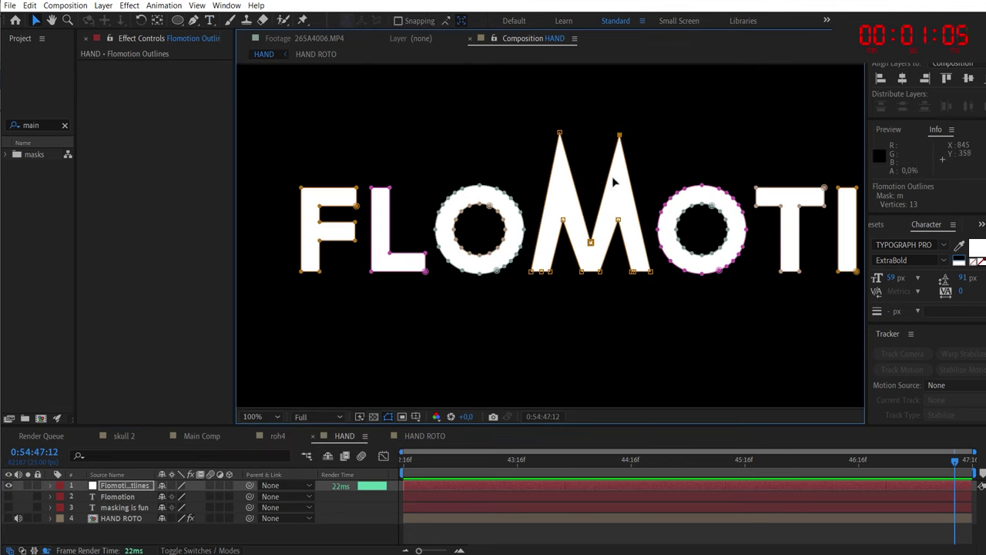
{"action": "scroll", "coordinate": [613, 182], "scroll_direction": "down", "scroll_amount": 1}
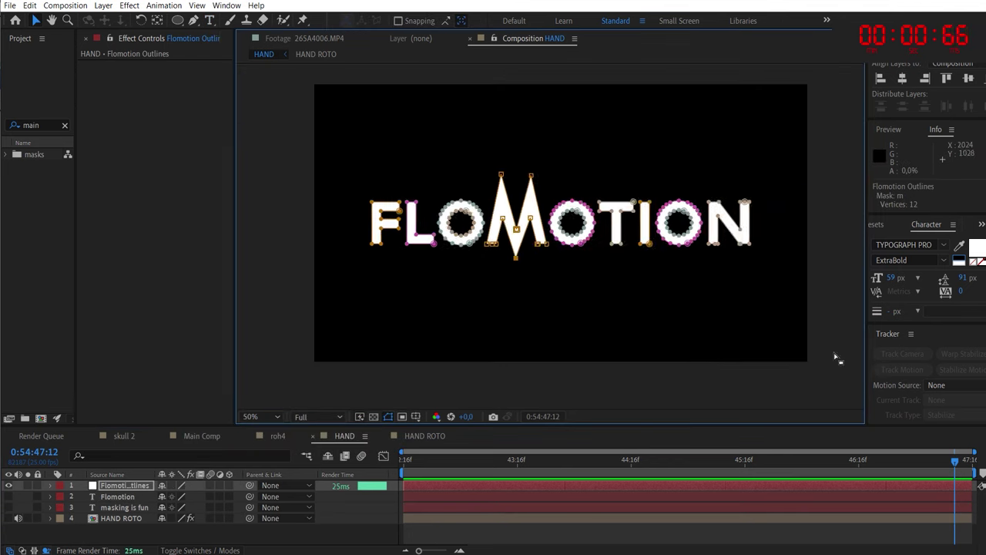
{"action": "key", "text": "Delete"}
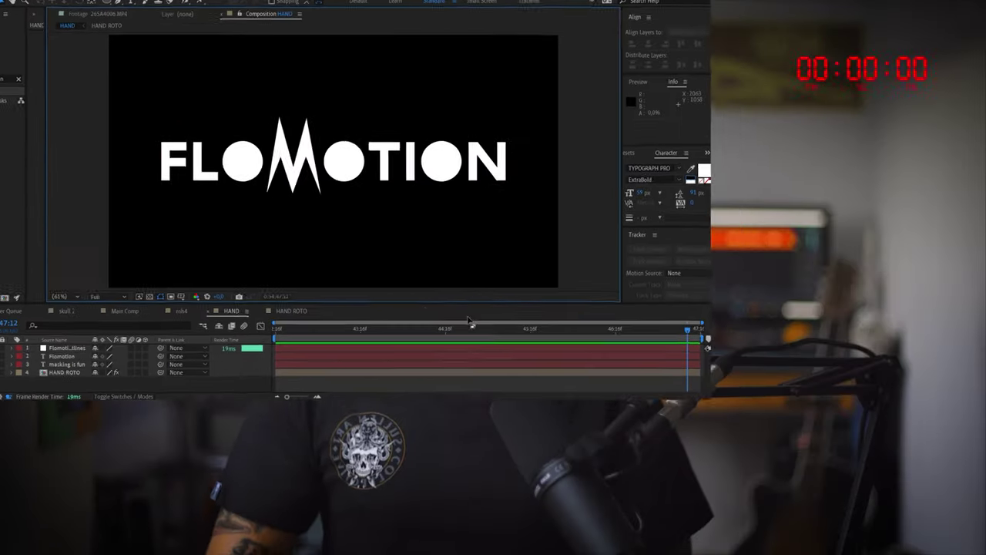